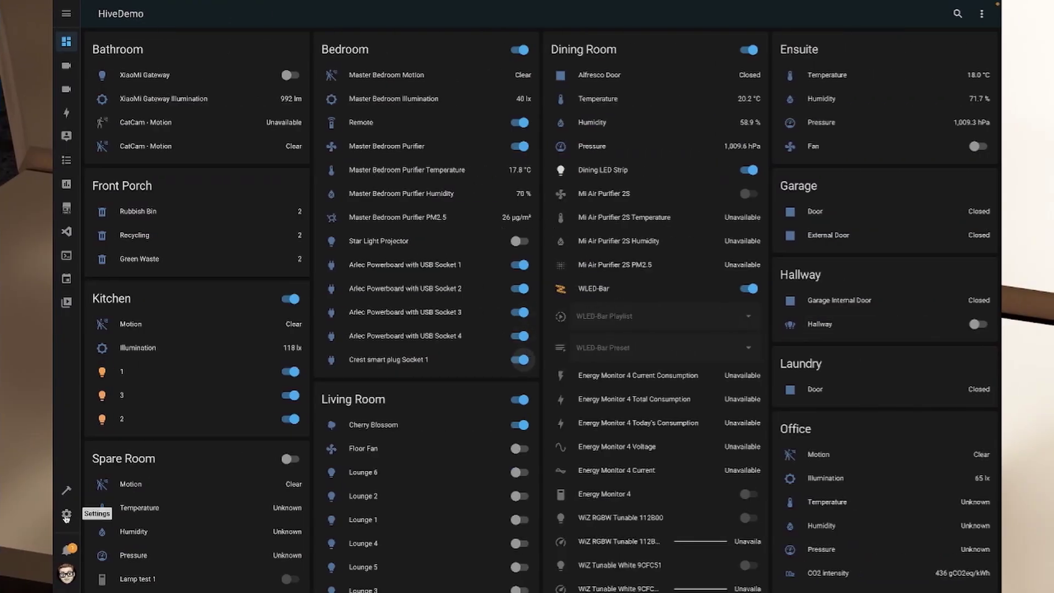
In Settings > Dashboards, create a 'Wall Panel' dashboard with the mdi:alarm-panel-outline icon
{"action": "left_click", "coordinate": [66, 516]}
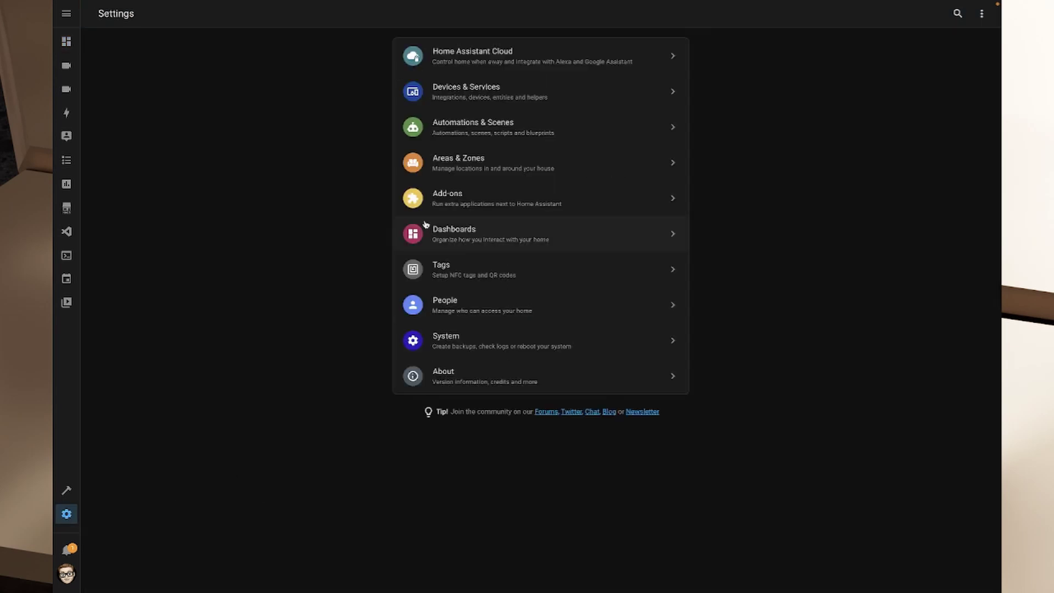
{"action": "left_click", "coordinate": [481, 226]}
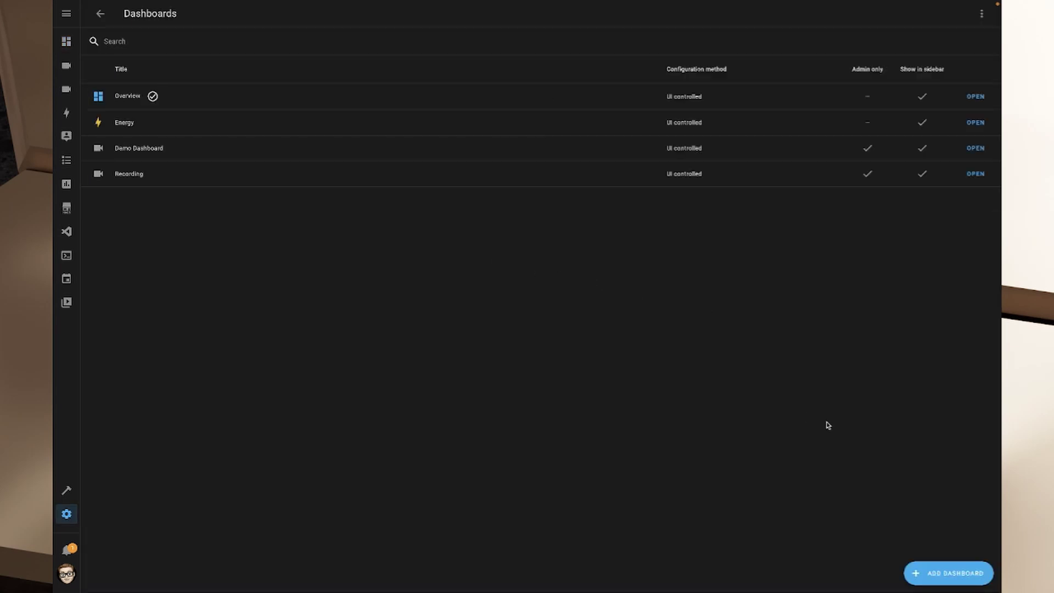
{"action": "left_click", "coordinate": [955, 573]}
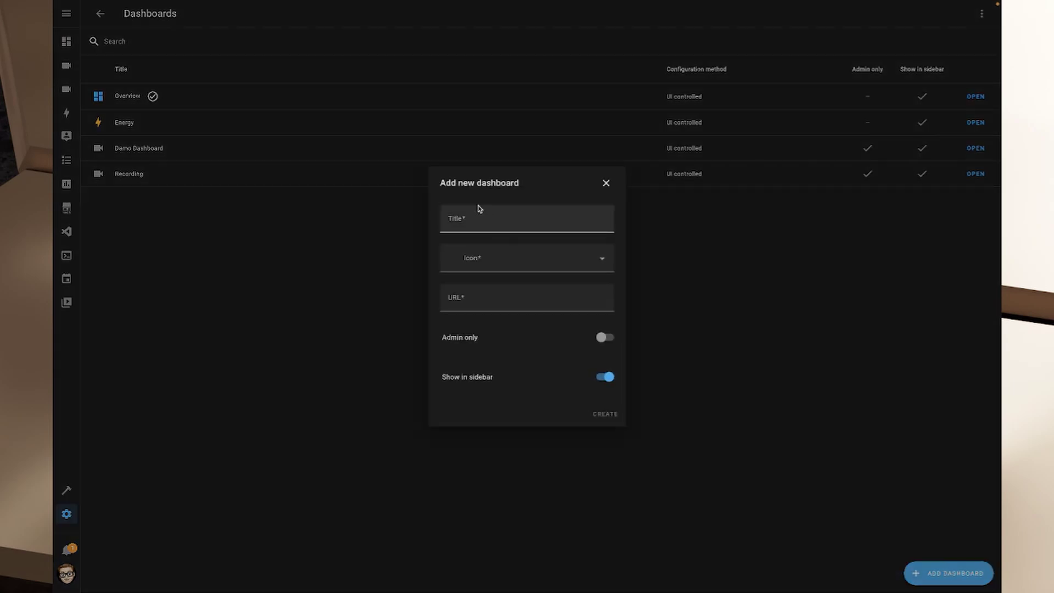
{"action": "left_click", "coordinate": [509, 222]}
{"action": "type", "text": "Test"}
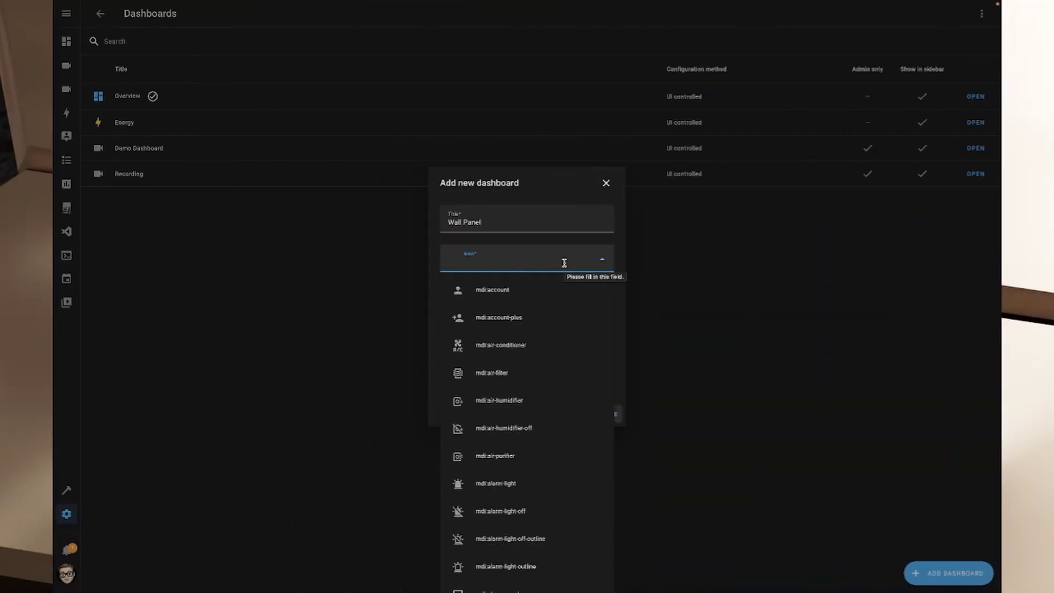
{"action": "type", "text": "panel"}
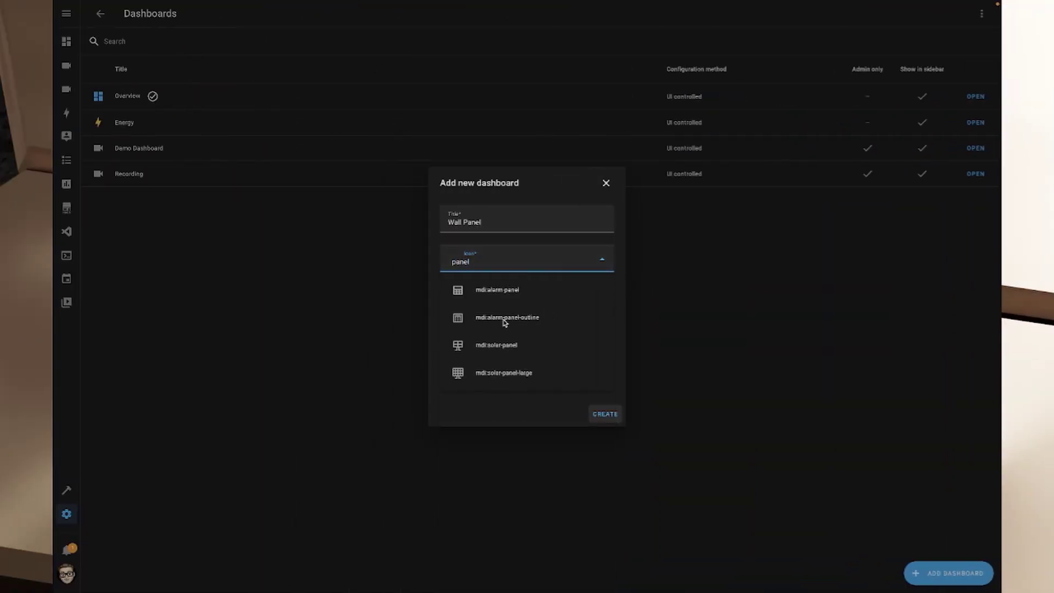
{"action": "left_click", "coordinate": [491, 321]}
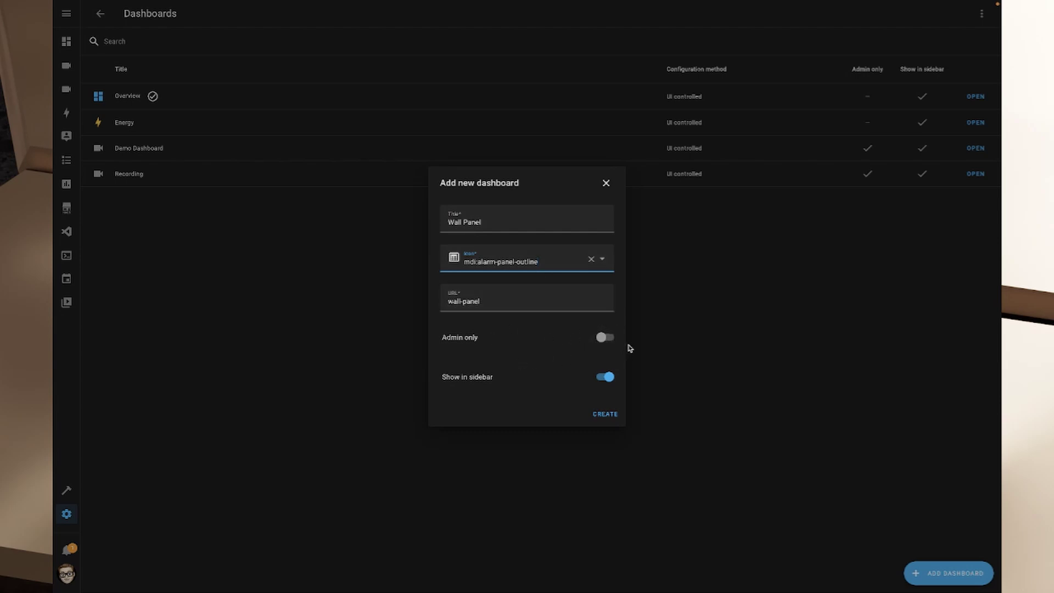
{"action": "left_click", "coordinate": [606, 414]}
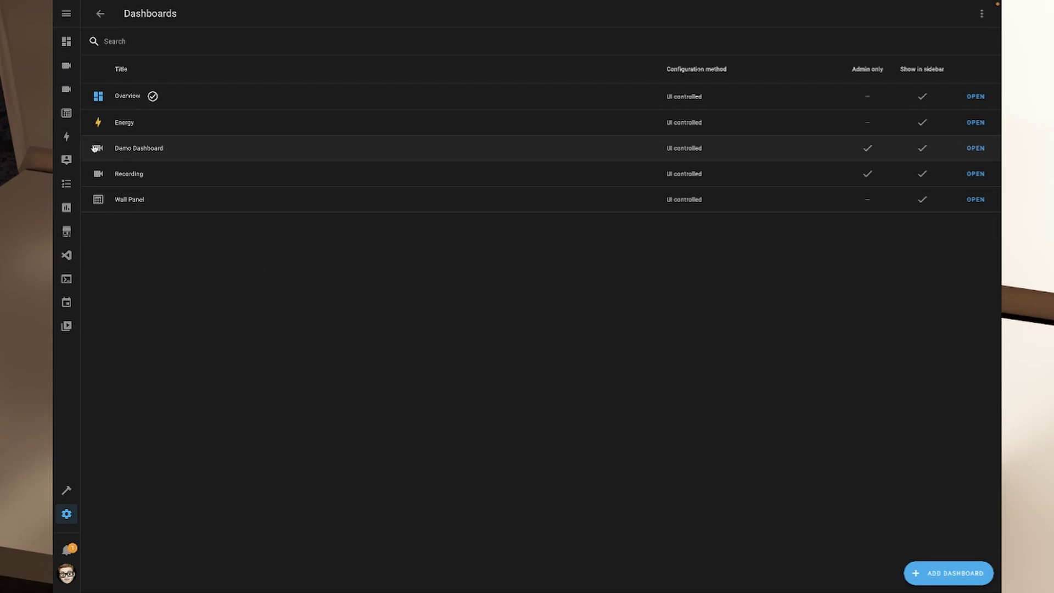
{"action": "left_click", "coordinate": [66, 115]}
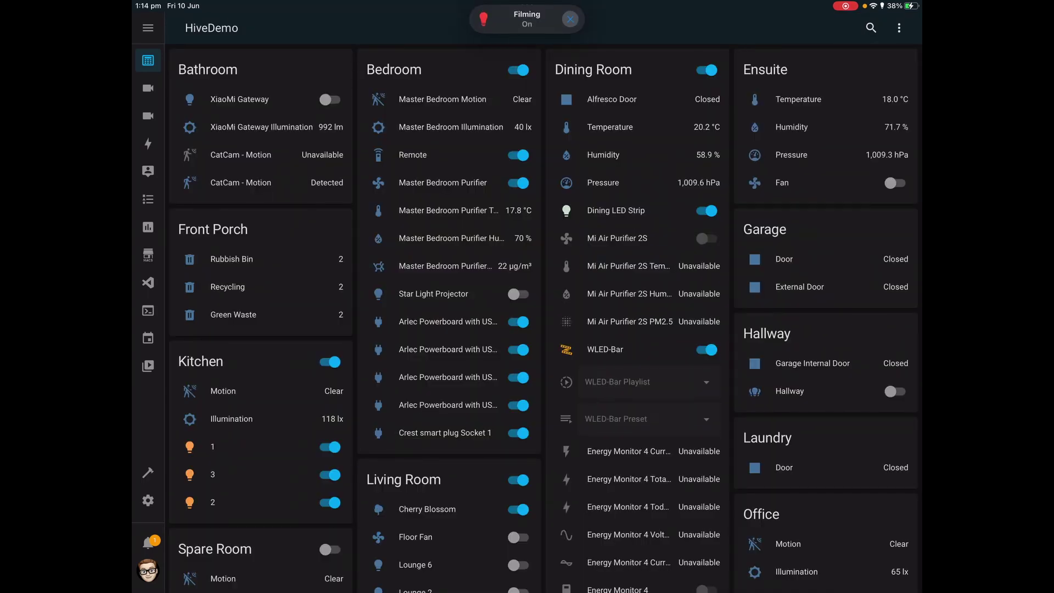
{"action": "scroll", "coordinate": [544, 318], "scroll_direction": "down", "scroll_amount": 15}
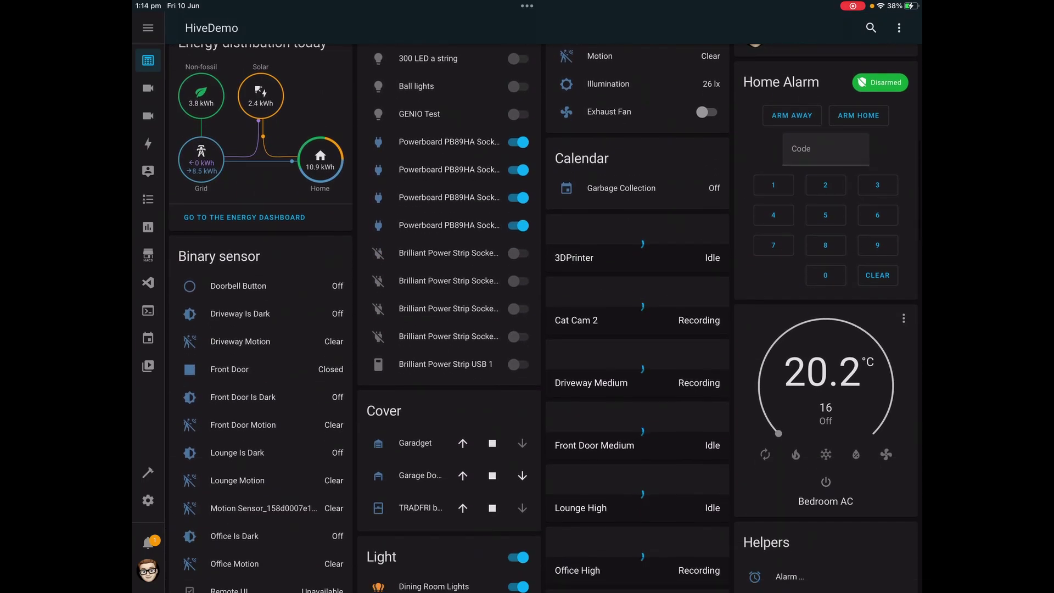
{"action": "scroll", "coordinate": [543, 318], "scroll_direction": "up", "scroll_amount": 10}
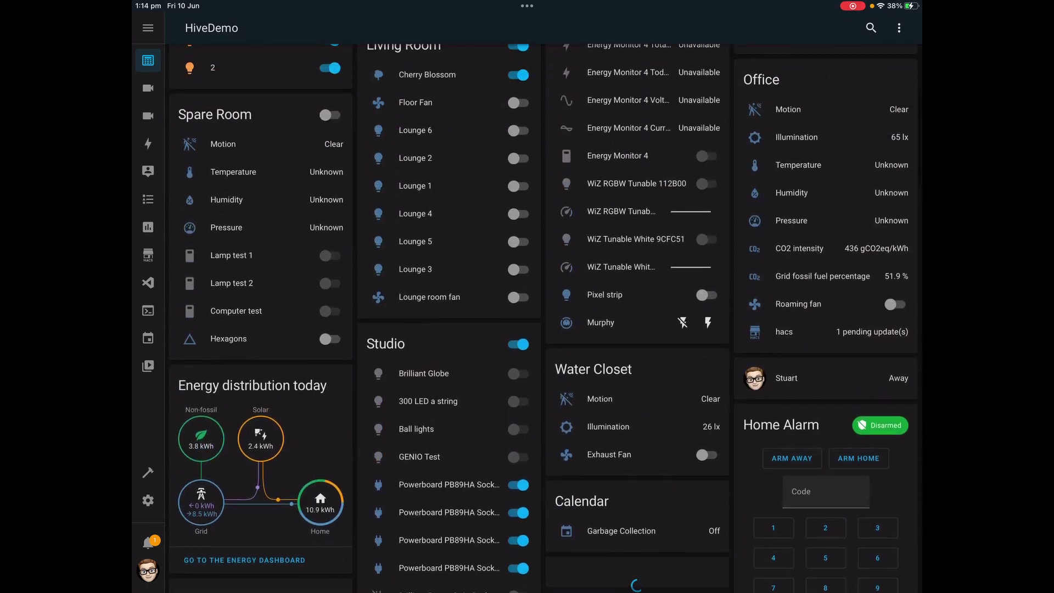
{"action": "scroll", "coordinate": [543, 319], "scroll_direction": "up", "scroll_amount": 8}
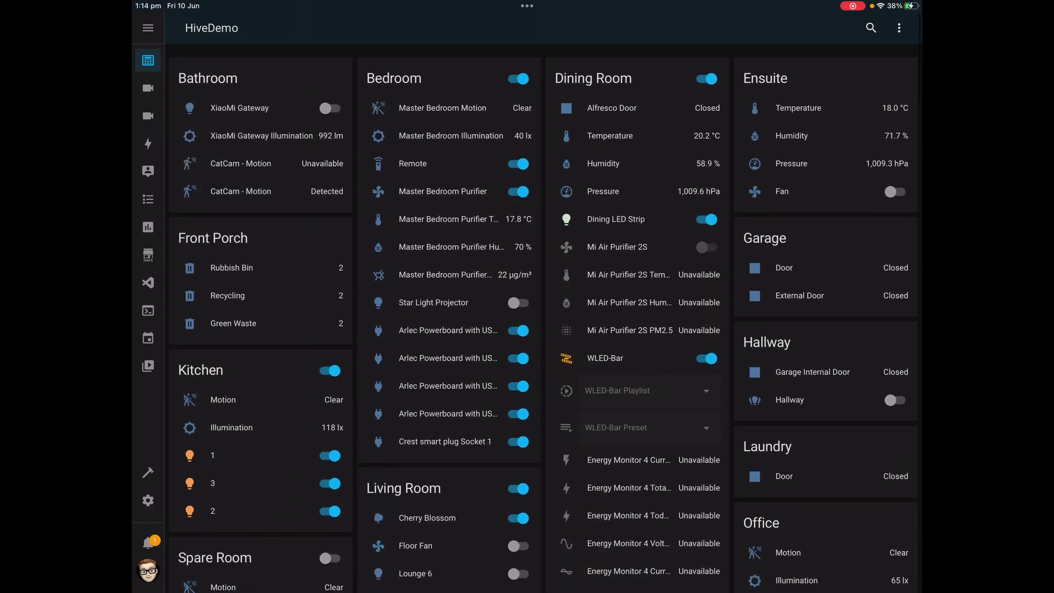
{"action": "scroll", "coordinate": [544, 318], "scroll_direction": "down", "scroll_amount": 10}
{"action": "scroll", "coordinate": [543, 318], "scroll_direction": "up", "scroll_amount": 10}
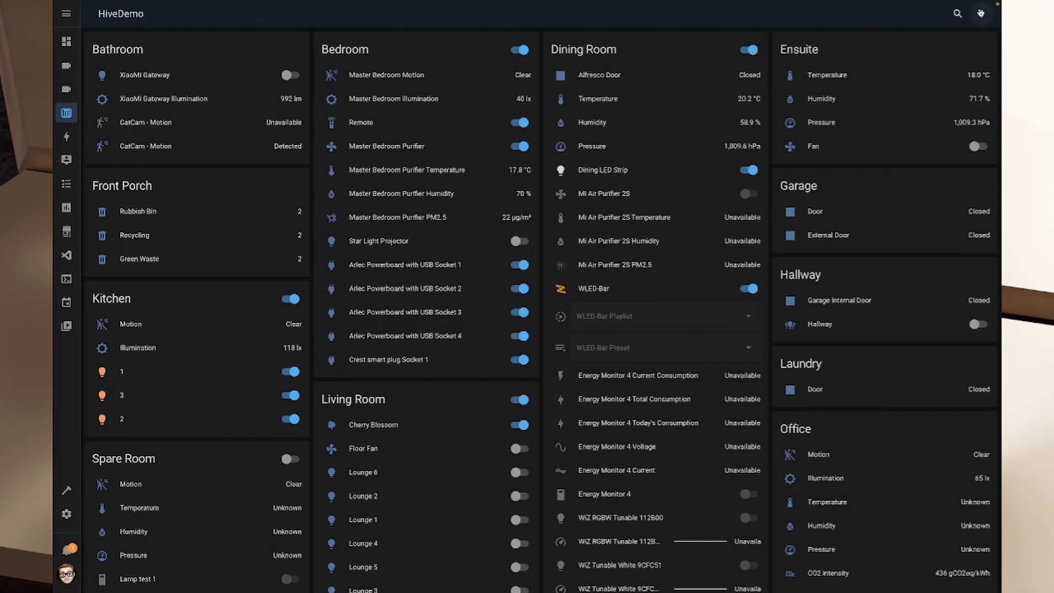
Edit the Wall Panel dashboard, starting from an empty dashboard
{"action": "left_click", "coordinate": [980, 13]}
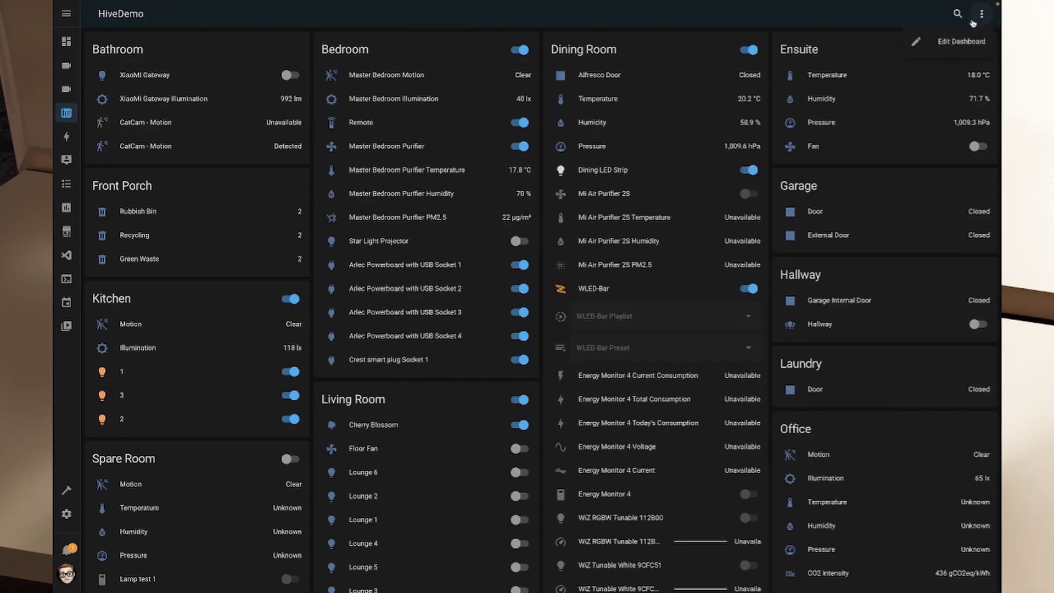
{"action": "left_click", "coordinate": [956, 42]}
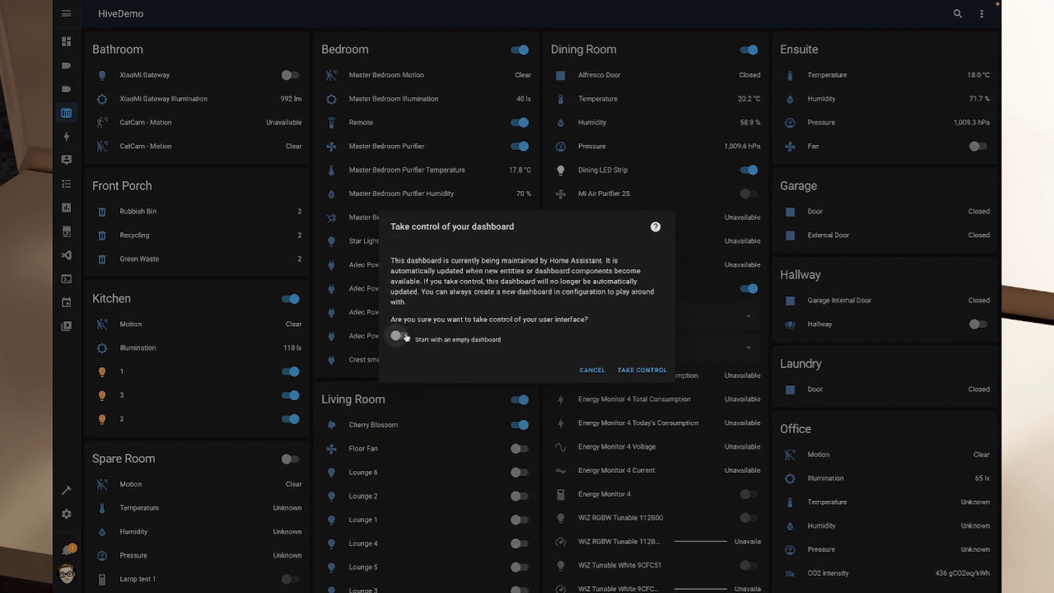
{"action": "left_click", "coordinate": [404, 336]}
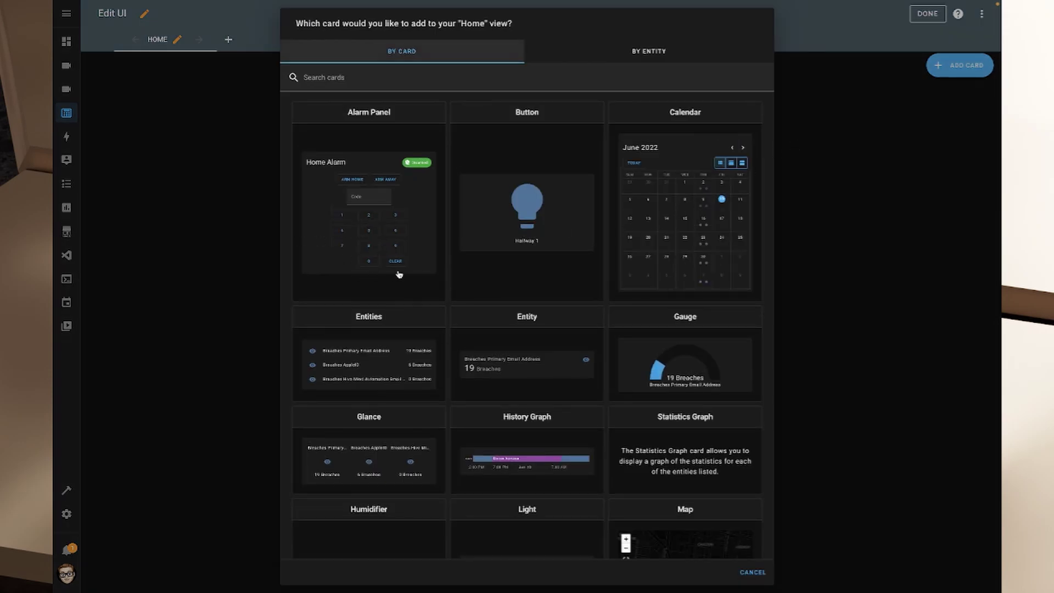
Add an Alarm Panel card with Arm night enabled and save it
{"action": "left_click", "coordinate": [370, 225]}
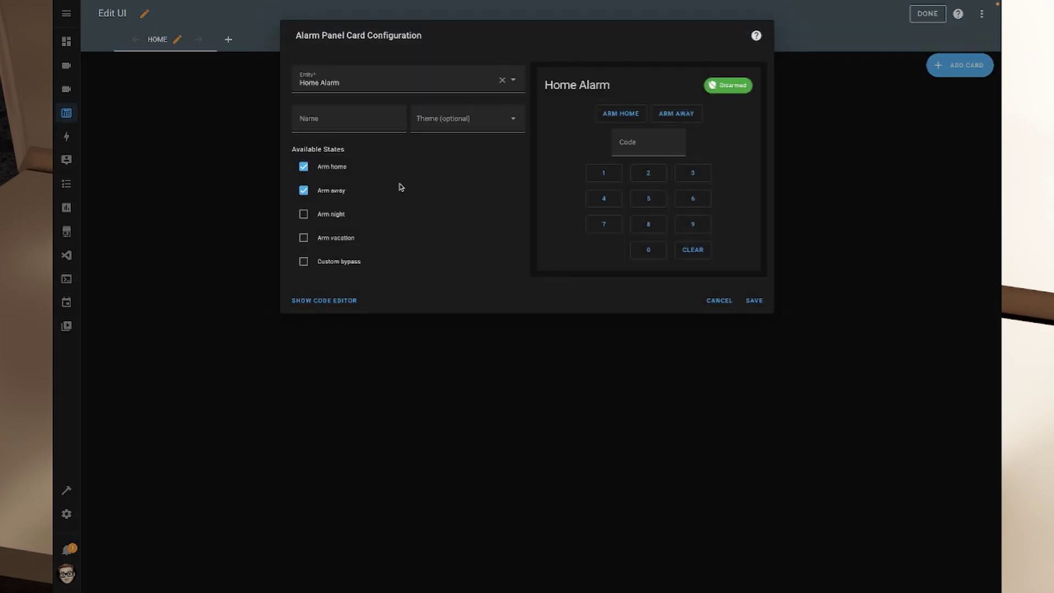
{"action": "left_click", "coordinate": [308, 216]}
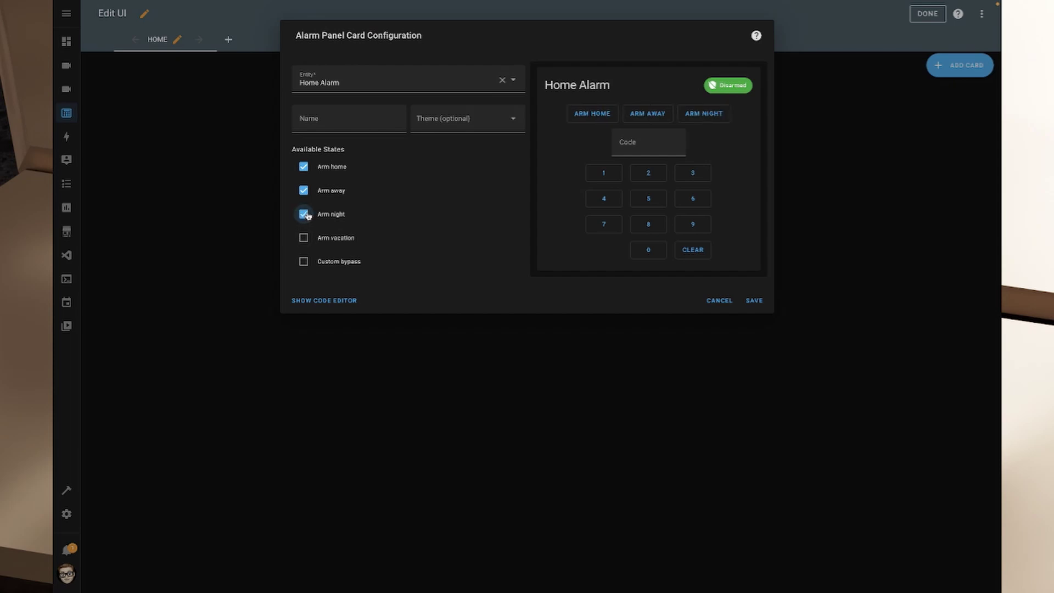
{"action": "left_click", "coordinate": [754, 301]}
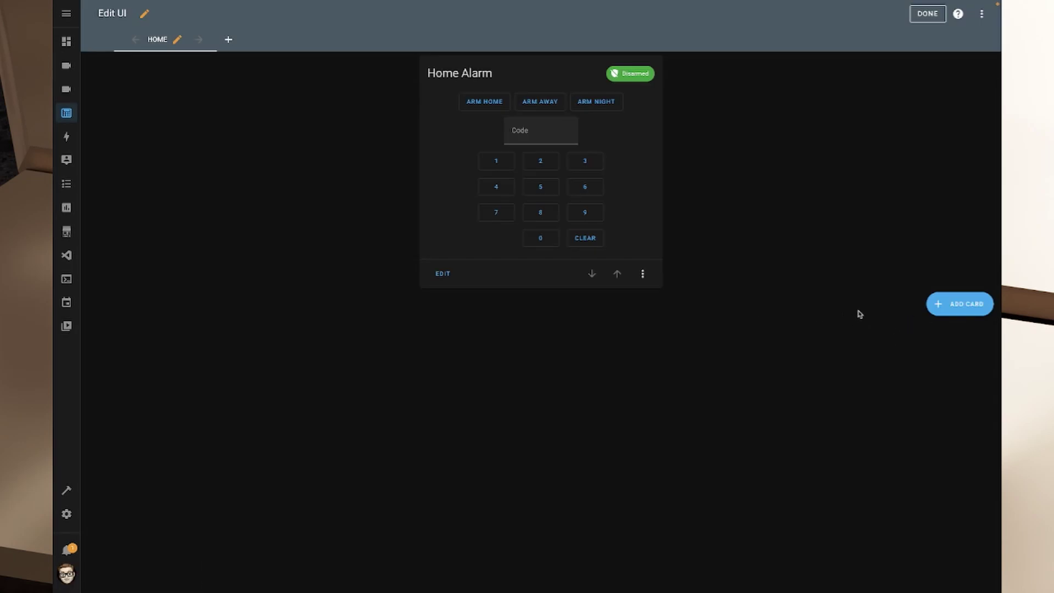
Add a Button card for the Hallway light and save it
{"action": "left_click", "coordinate": [978, 311]}
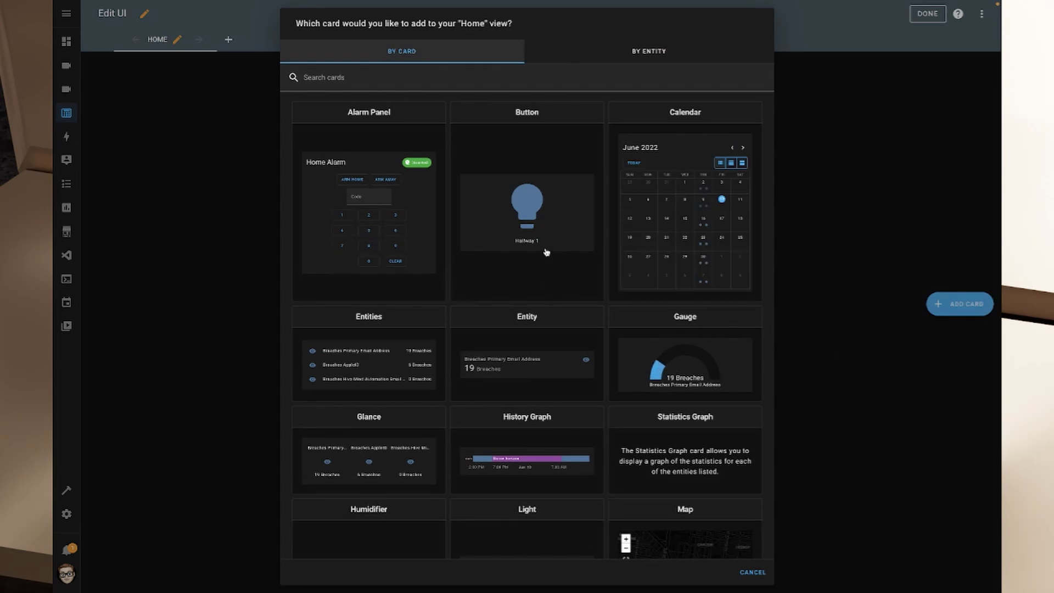
{"action": "left_click", "coordinate": [542, 231]}
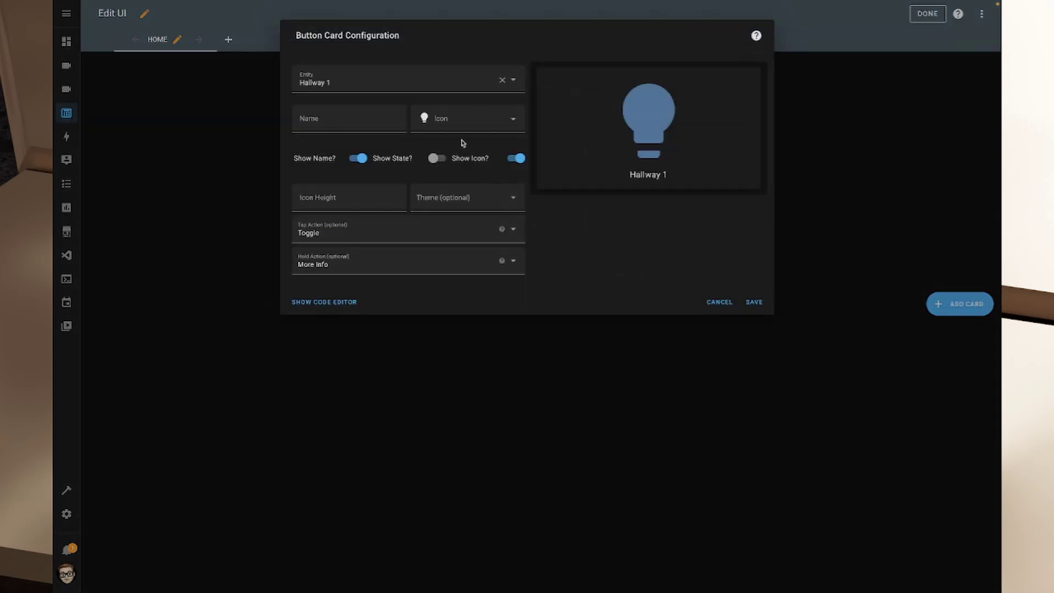
{"action": "triple_click", "coordinate": [394, 83]}
{"action": "type", "text": "Hall"}
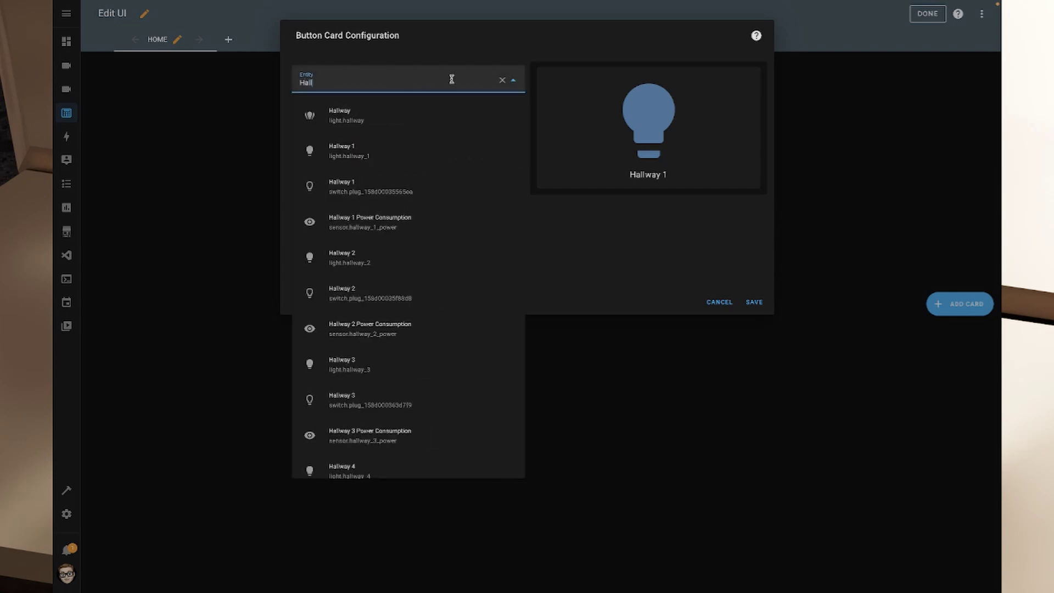
{"action": "left_click", "coordinate": [354, 128]}
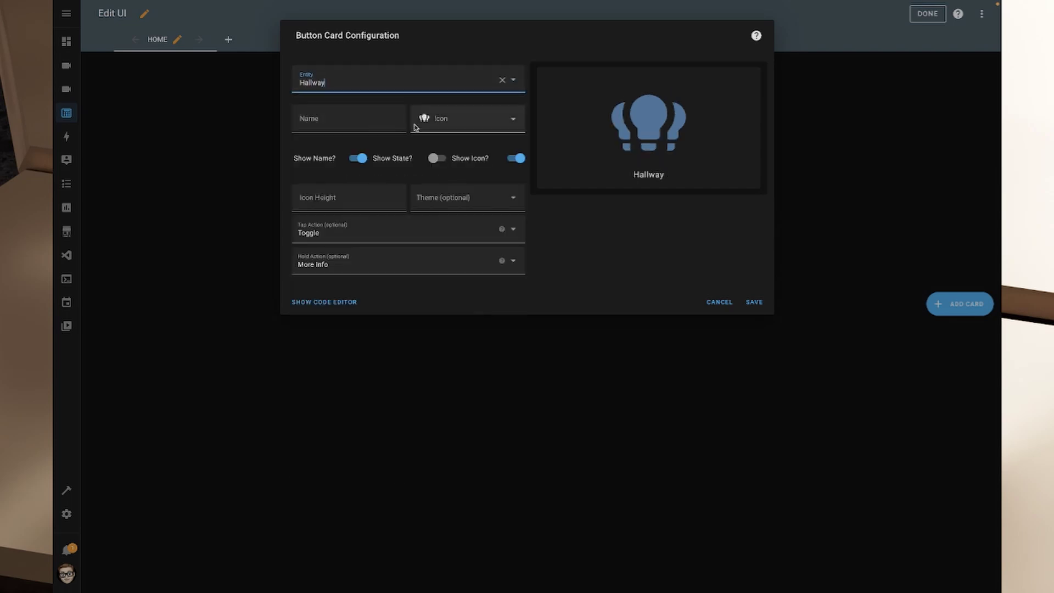
{"action": "left_click", "coordinate": [755, 303]}
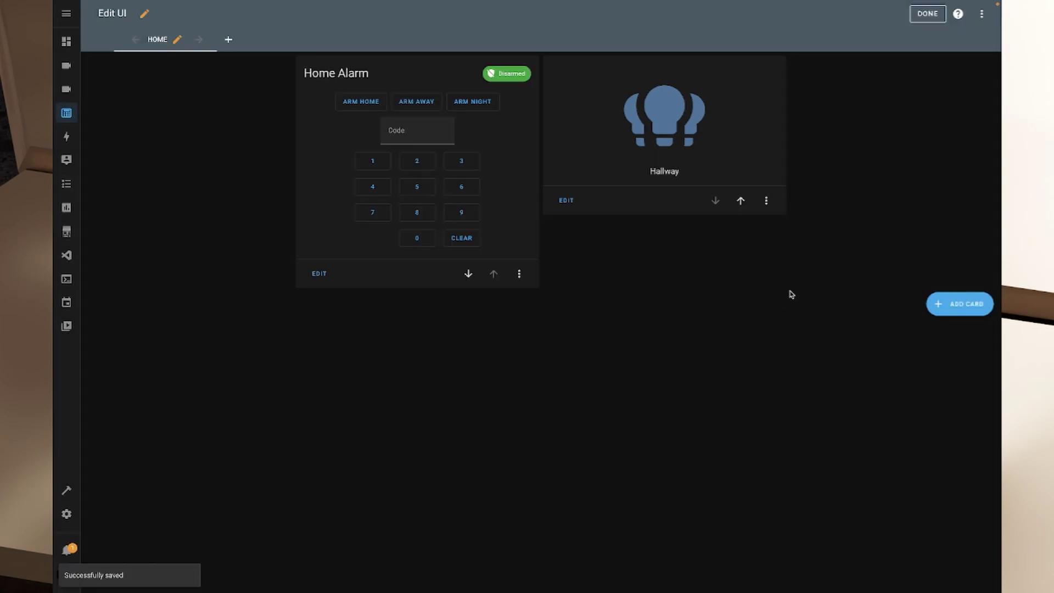
Add a Picture Glance card showing the Front Door Medium camera as a live view
{"action": "left_click", "coordinate": [959, 304]}
{"action": "scroll", "coordinate": [678, 320], "scroll_direction": "down", "scroll_amount": 8}
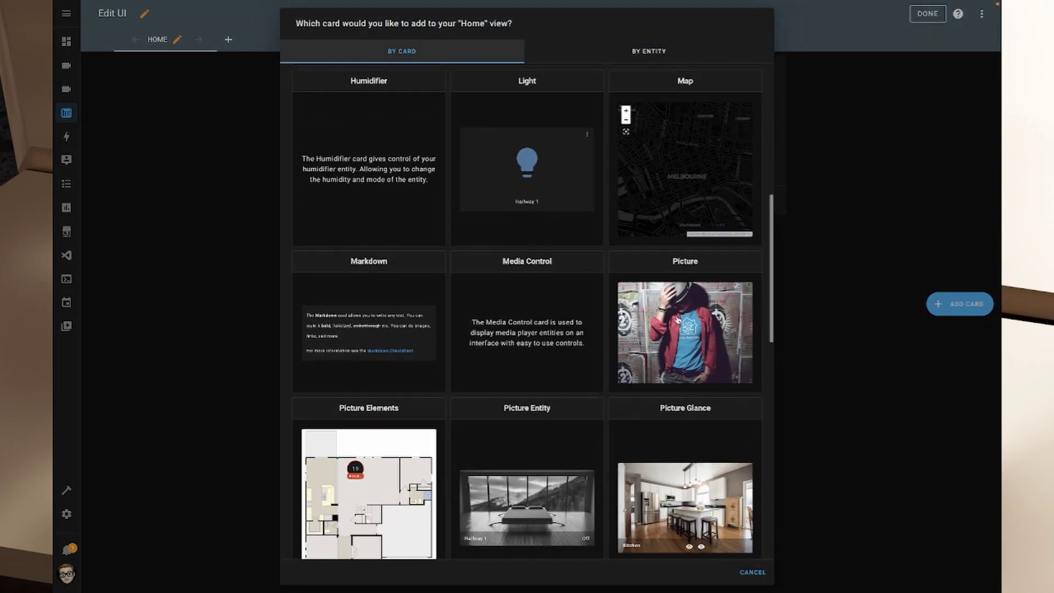
{"action": "scroll", "coordinate": [678, 320], "scroll_direction": "down", "scroll_amount": 2}
{"action": "left_click", "coordinate": [687, 385]}
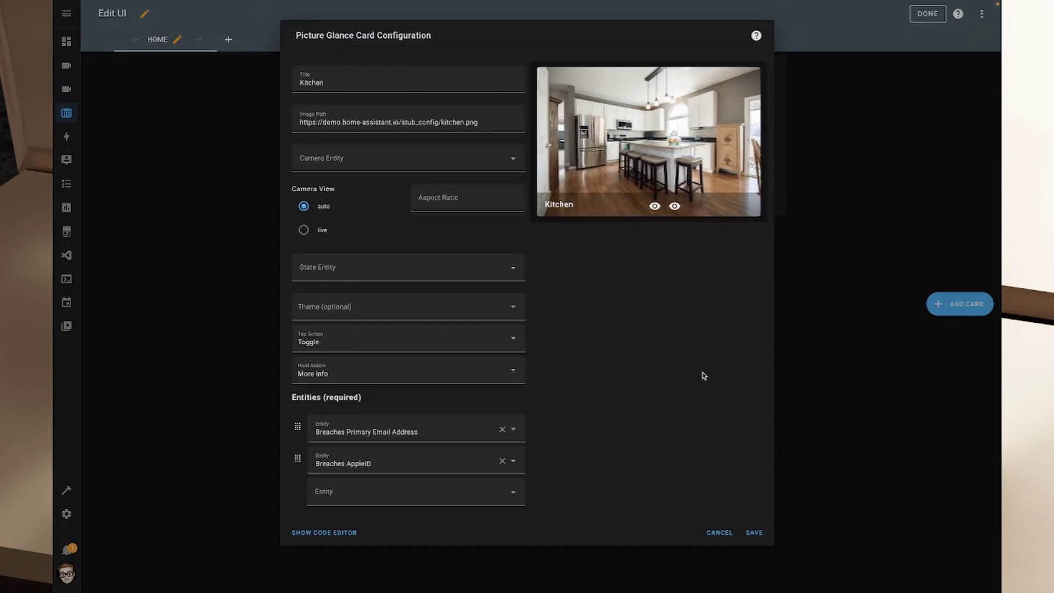
{"action": "left_click", "coordinate": [378, 154]}
{"action": "type", "text": "Front"}
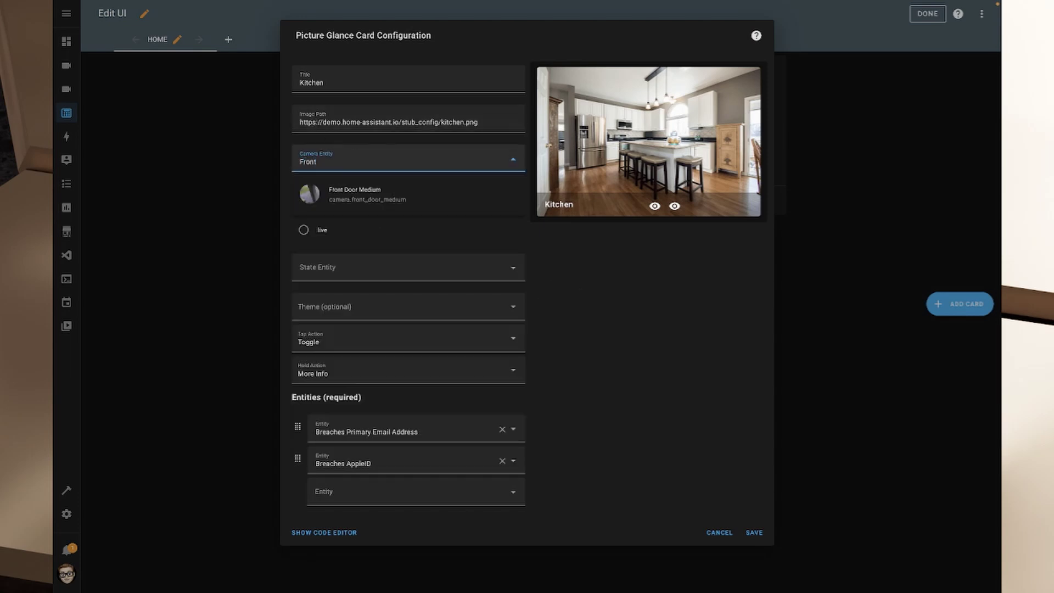
{"action": "left_click", "coordinate": [344, 193]}
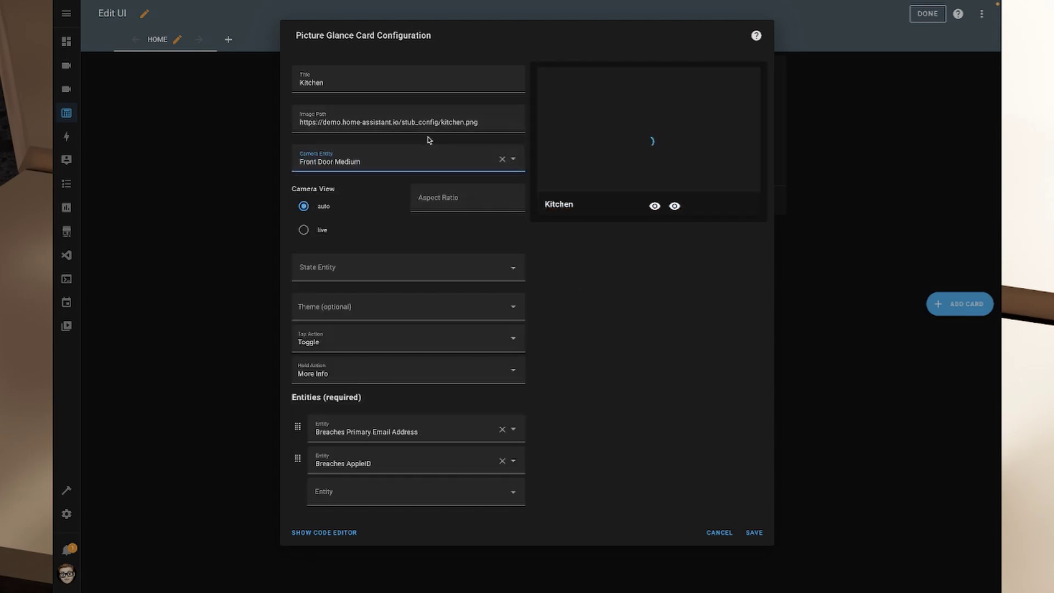
{"action": "left_click", "coordinate": [305, 231]}
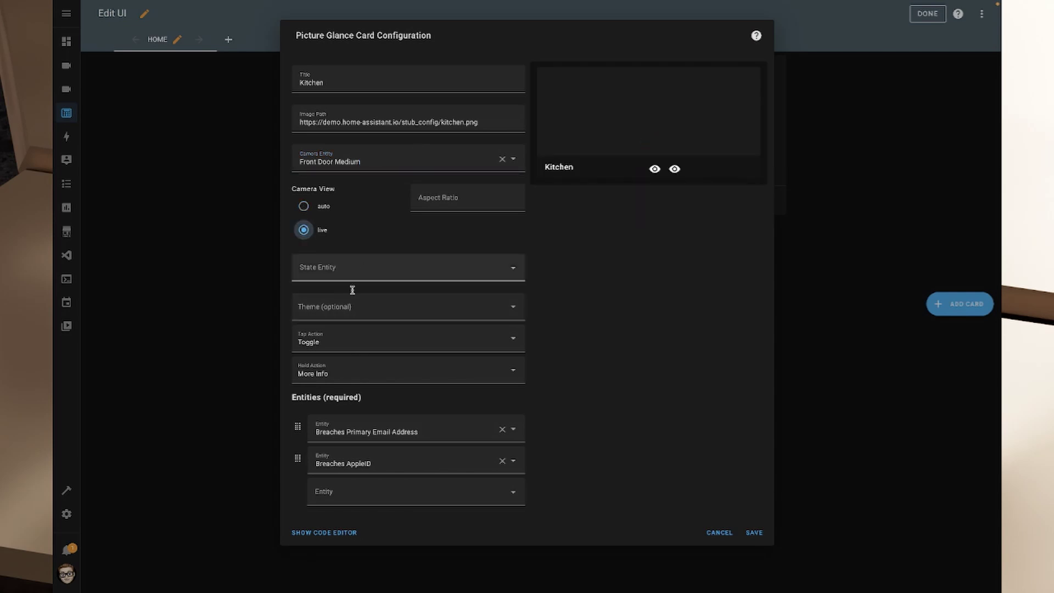
Set the card's entities to Porch Light, Outside Temperature and Outside Humidity, then save
{"action": "triple_click", "coordinate": [344, 425]}
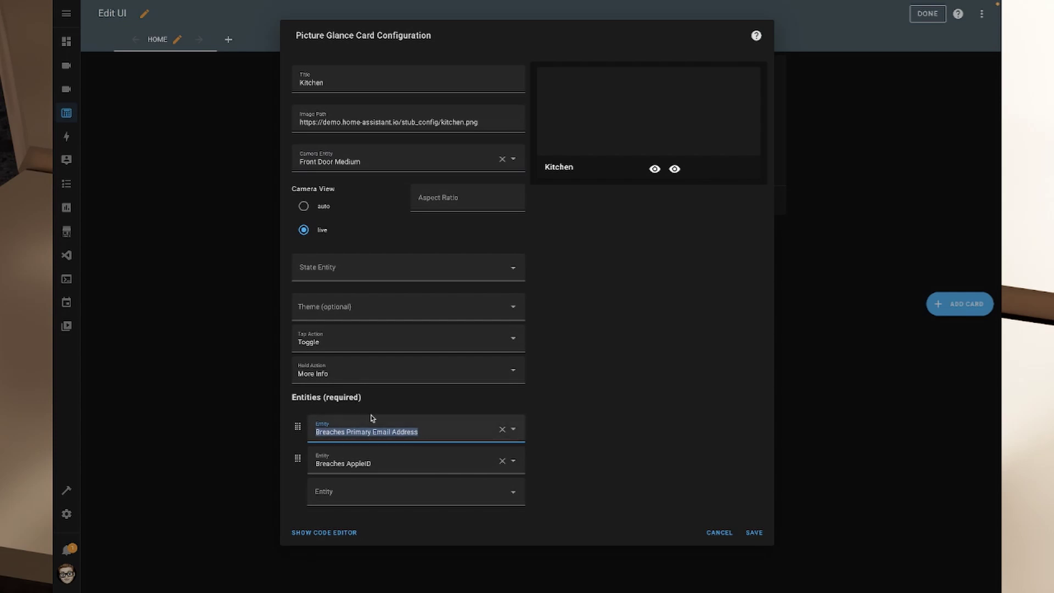
{"action": "type", "text": "Porch L"}
{"action": "left_click", "coordinate": [382, 371]}
{"action": "left_click", "coordinate": [391, 464]}
{"action": "left_click", "coordinate": [400, 431]}
{"action": "left_click", "coordinate": [376, 490]}
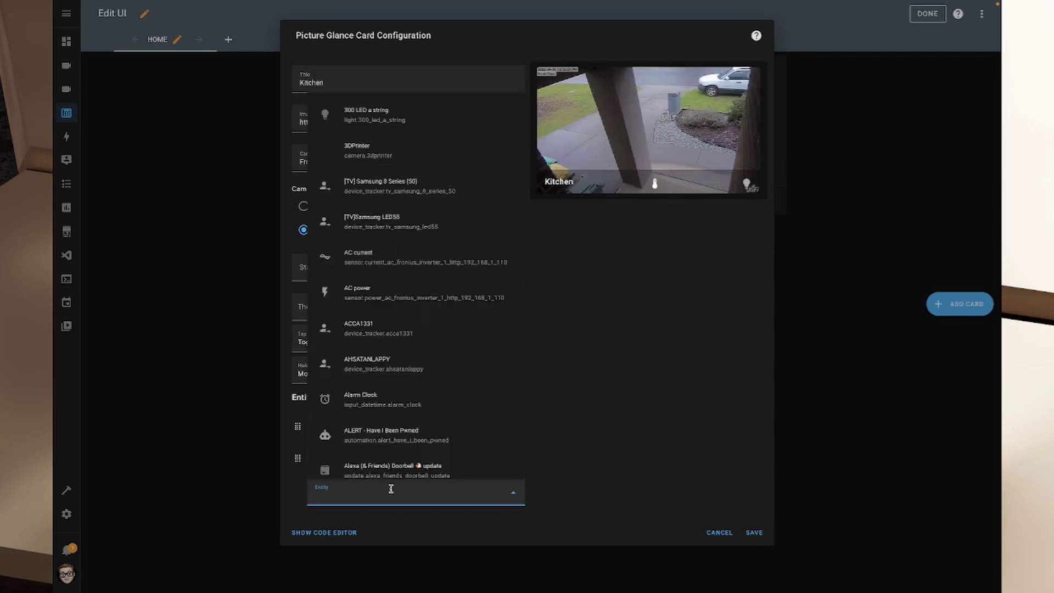
{"action": "type", "text": "Outsi"}
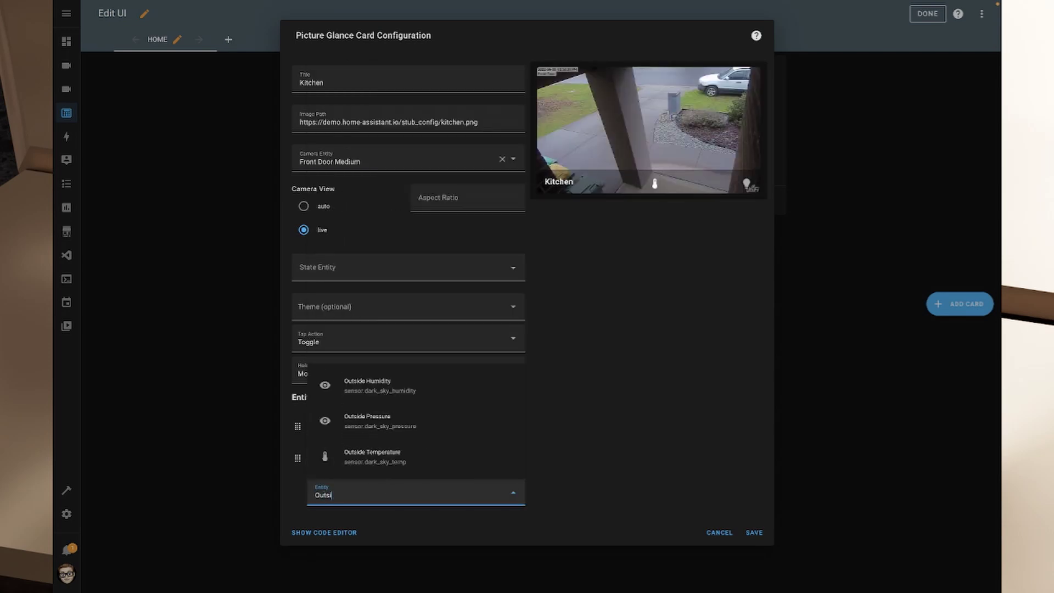
{"action": "left_click", "coordinate": [384, 394]}
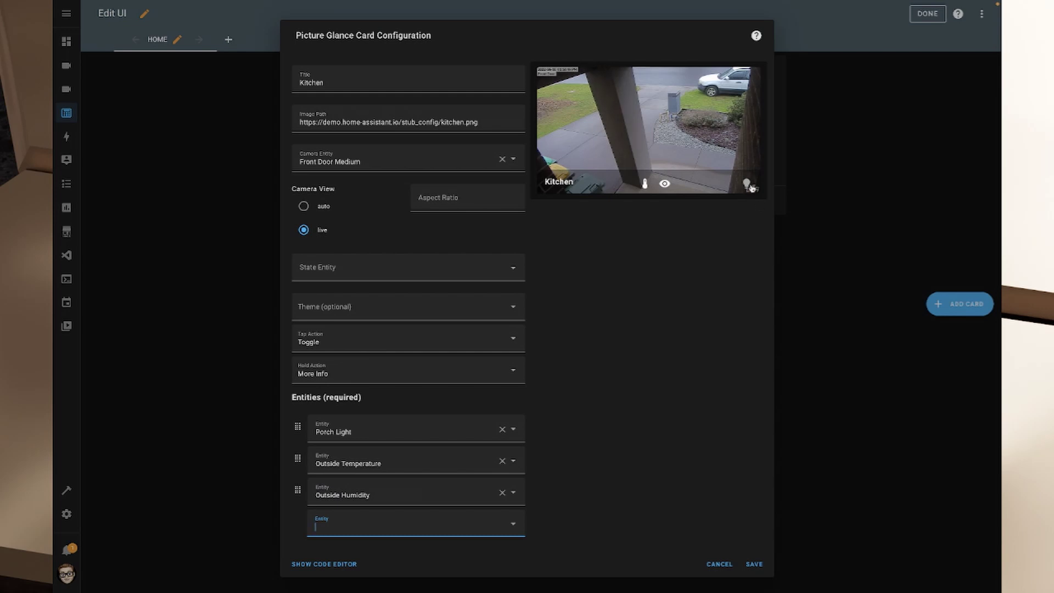
{"action": "left_click", "coordinate": [754, 563]}
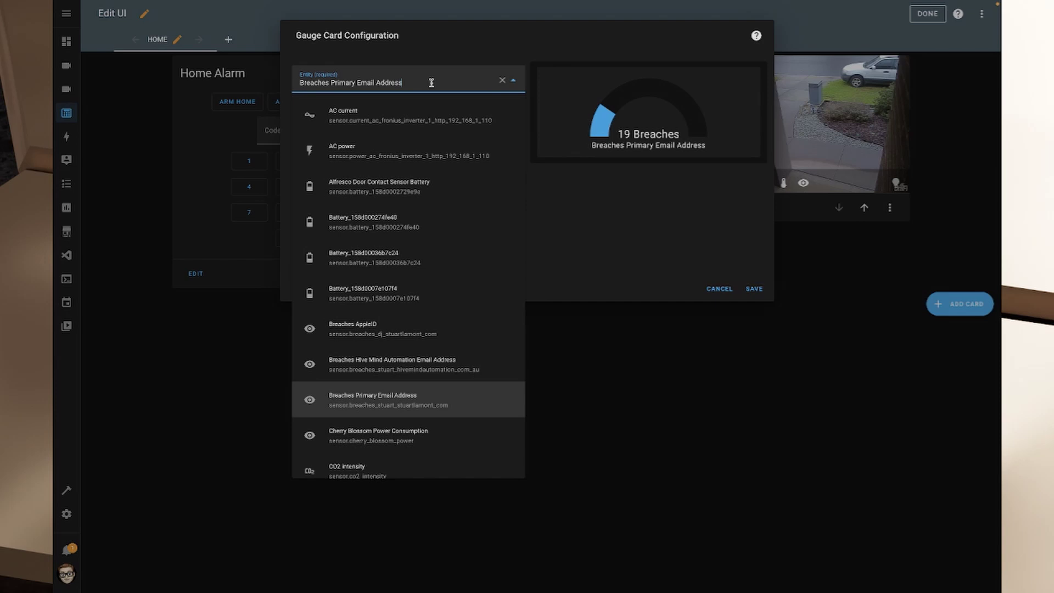
Set up an 'Energy Balance' gauge with maximum +6 and unit kW
{"action": "type", "text": "Energy"}
{"action": "left_click", "coordinate": [382, 120]}
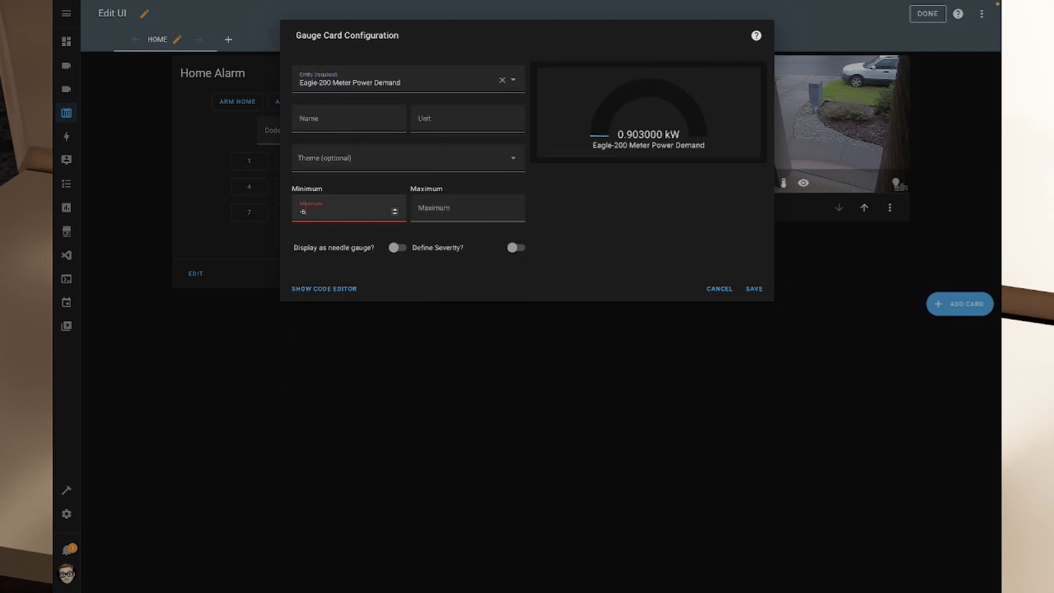
{"action": "key", "text": "Tab"}
{"action": "type", "text": "+6"}
{"action": "left_click", "coordinate": [322, 122]}
{"action": "type", "text": "Energy Balance"}
{"action": "left_click", "coordinate": [463, 122]}
{"action": "type", "text": "kW"}
Make the Energy Balance gauge a needle with severity thresholds -2, 0 and 2, then save
{"action": "left_click", "coordinate": [398, 248]}
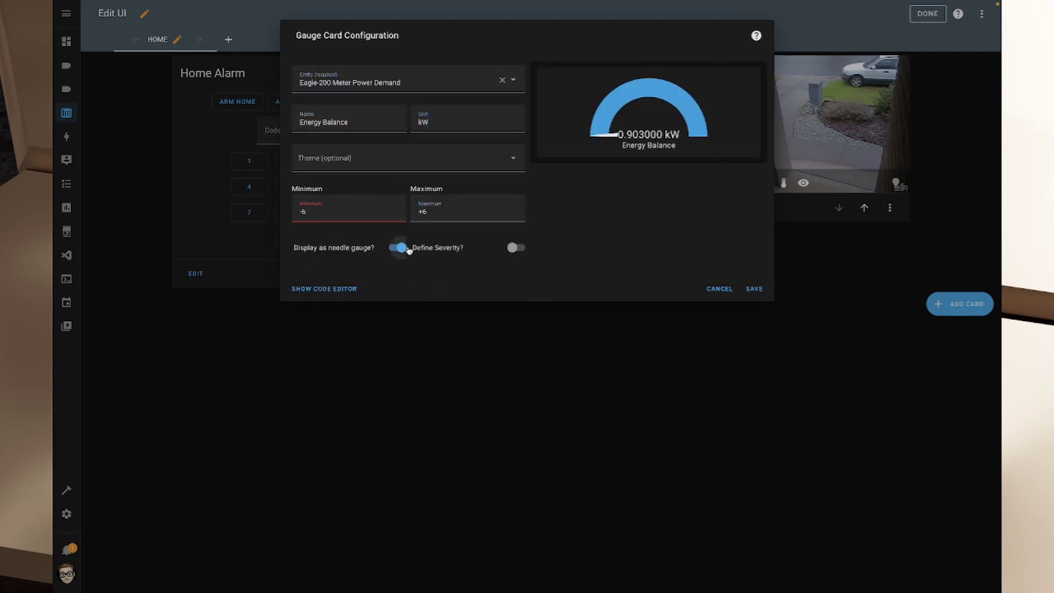
{"action": "left_click", "coordinate": [515, 248]}
{"action": "left_click", "coordinate": [754, 392]}
{"action": "left_click", "coordinate": [681, 329]}
{"action": "key", "text": "Tab"}
{"action": "type", "text": "-2"}
{"action": "key", "text": "Tab"}
{"action": "type", "text": "0"}
Add a second gauge for AC power ranging from 0 to 5180
{"action": "key", "text": "Tab"}
{"action": "type", "text": "2"}
{"action": "left_click", "coordinate": [755, 392]}
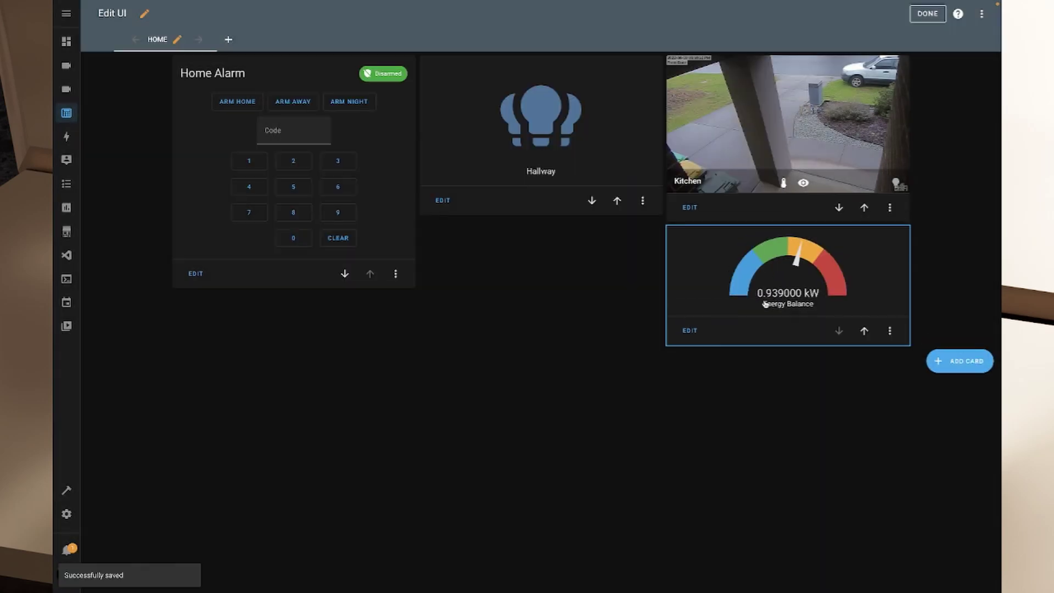
{"action": "left_click", "coordinate": [945, 370]}
{"action": "left_click", "coordinate": [404, 82]}
{"action": "left_click", "coordinate": [371, 211]}
{"action": "type", "text": "0"}
Make the AC power gauge a needle with severity values 2.5 and 1.5, then save
{"action": "key", "text": "Tab"}
{"action": "type", "text": "5180"}
{"action": "left_click", "coordinate": [397, 247]}
{"action": "left_click", "coordinate": [516, 248]}
{"action": "left_click", "coordinate": [353, 301]}
{"action": "type", "text": "2.5"}
{"action": "key", "text": "Tab"}
{"action": "type", "text": "1.5"}
{"action": "key", "text": "Tab"}
{"action": "left_click", "coordinate": [754, 392]}
Reopen the AC power gauge, correct its severity values in the YAML editor, and save
{"action": "left_click", "coordinate": [978, 160]}
{"action": "left_click", "coordinate": [901, 212]}
{"action": "left_click", "coordinate": [345, 354]}
{"action": "type", "text": "0"}
{"action": "left_click", "coordinate": [341, 391]}
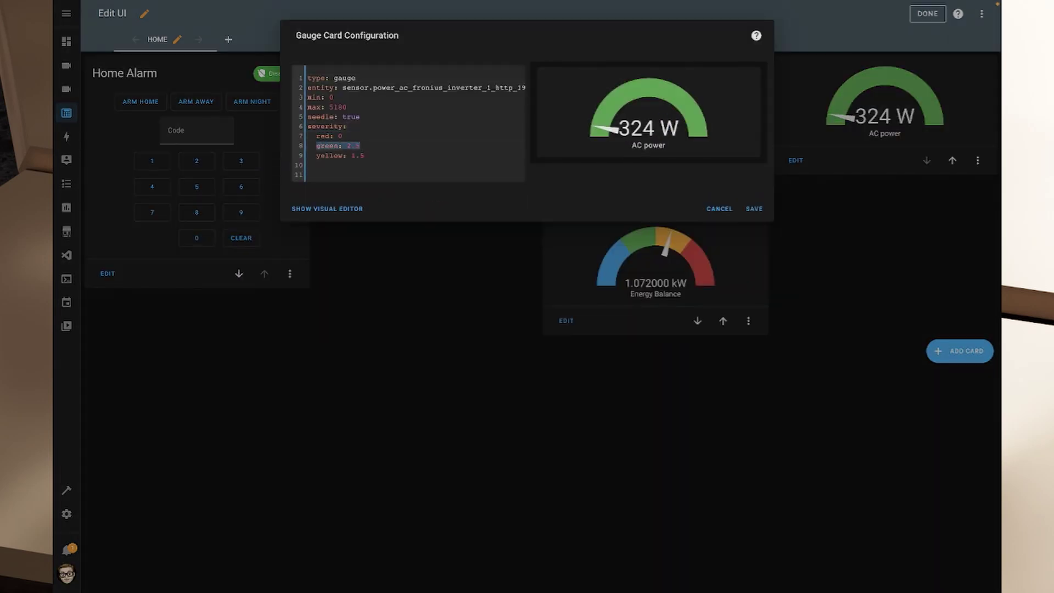
{"action": "type", "text": "green: 25001500"}
{"action": "left_click", "coordinate": [754, 209]}
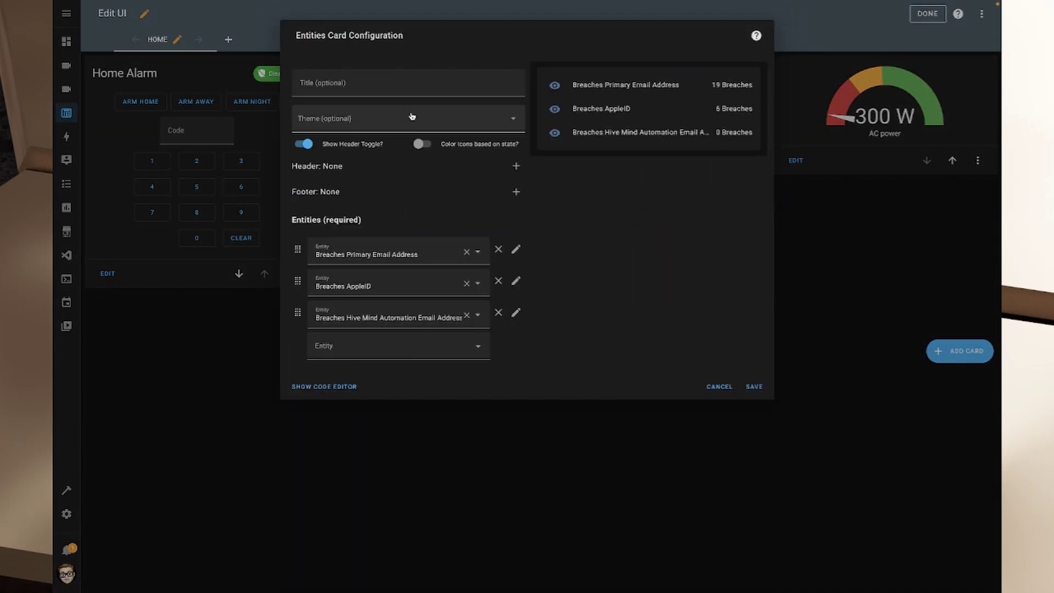
Set the Entities card's first entries to Front Door and Garage Door, removing the leftover one
{"action": "left_click", "coordinate": [383, 262]}
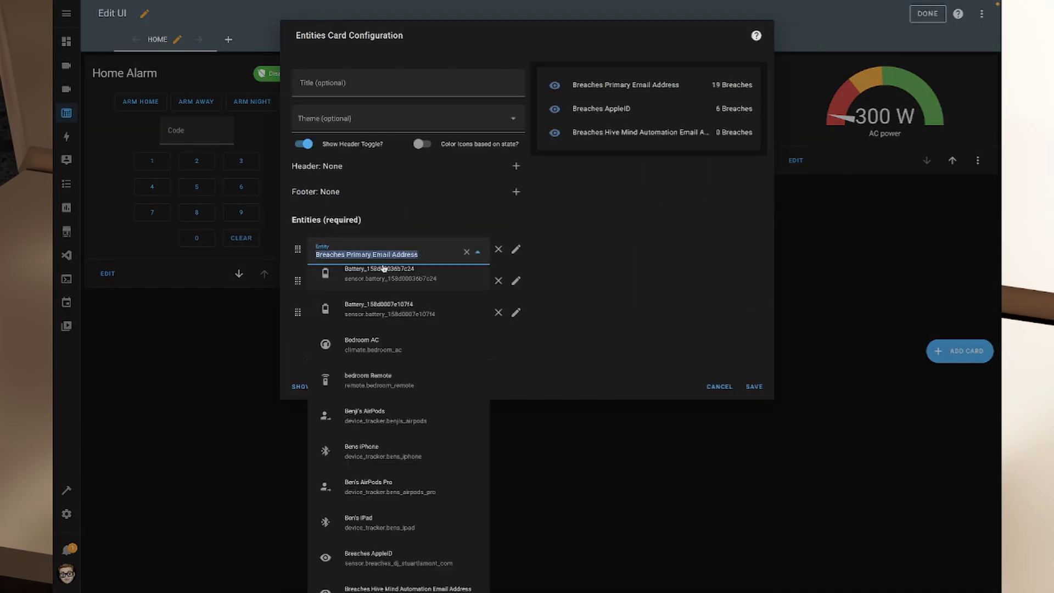
{"action": "key", "text": "BackSpace"}
{"action": "type", "text": "Door"}
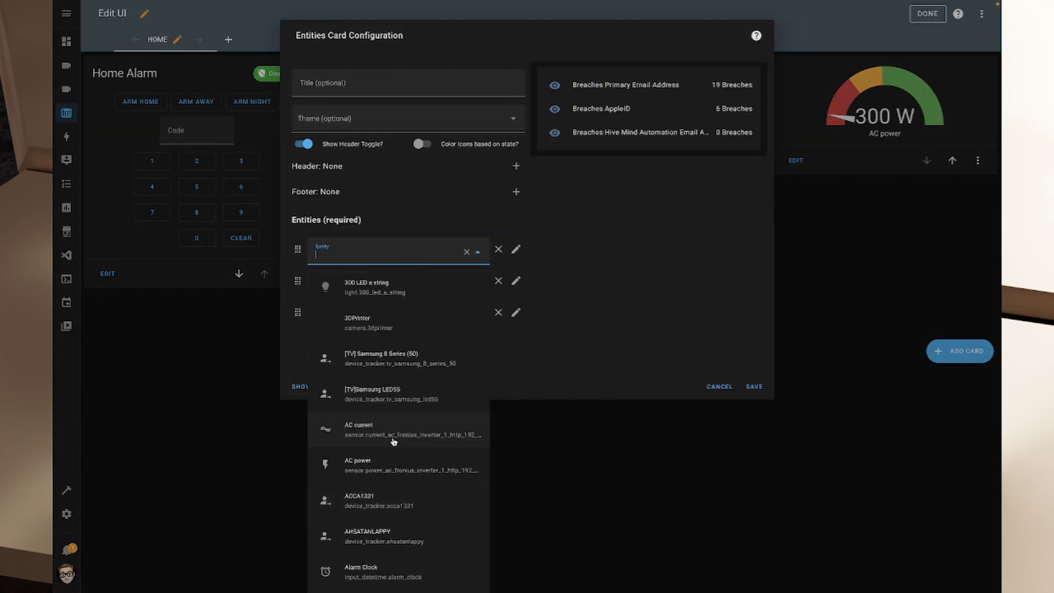
{"action": "left_click", "coordinate": [384, 536]}
{"action": "left_click", "coordinate": [412, 280]}
{"action": "left_click", "coordinate": [499, 312]}
Add Garage Internal, Garage External, Laundry and Alfresco Door to the Entities card
{"action": "left_click", "coordinate": [398, 316]}
{"action": "type", "text": "Intern"}
{"action": "left_click", "coordinate": [385, 171]}
{"action": "type", "text": "External"}
{"action": "left_click", "coordinate": [384, 277]}
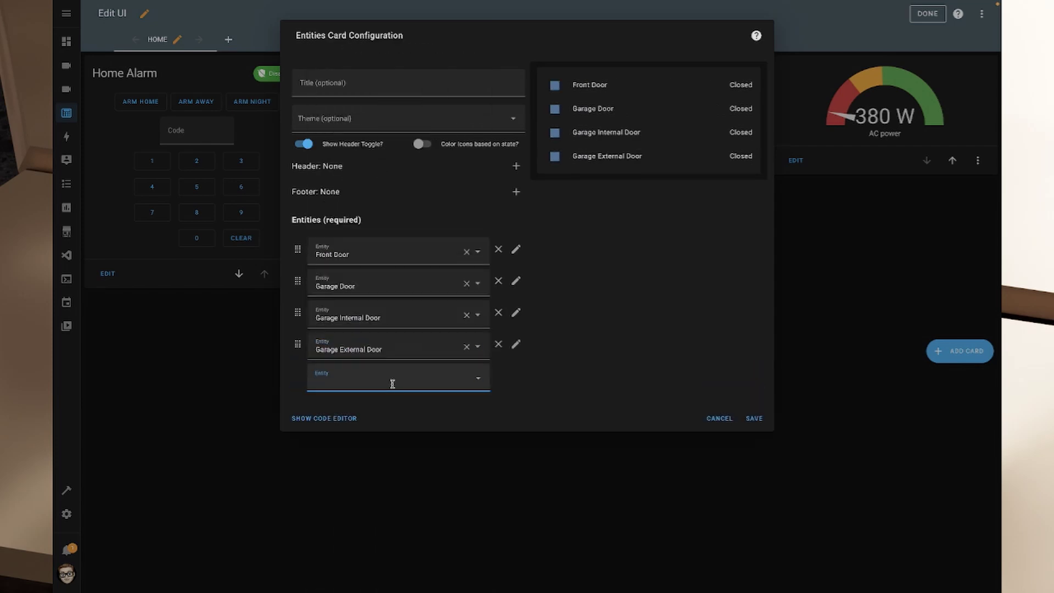
{"action": "type", "text": "Laundry"}
{"action": "left_click", "coordinate": [384, 365]}
{"action": "type", "text": "Alfresco"}
{"action": "left_click", "coordinate": [385, 398]}
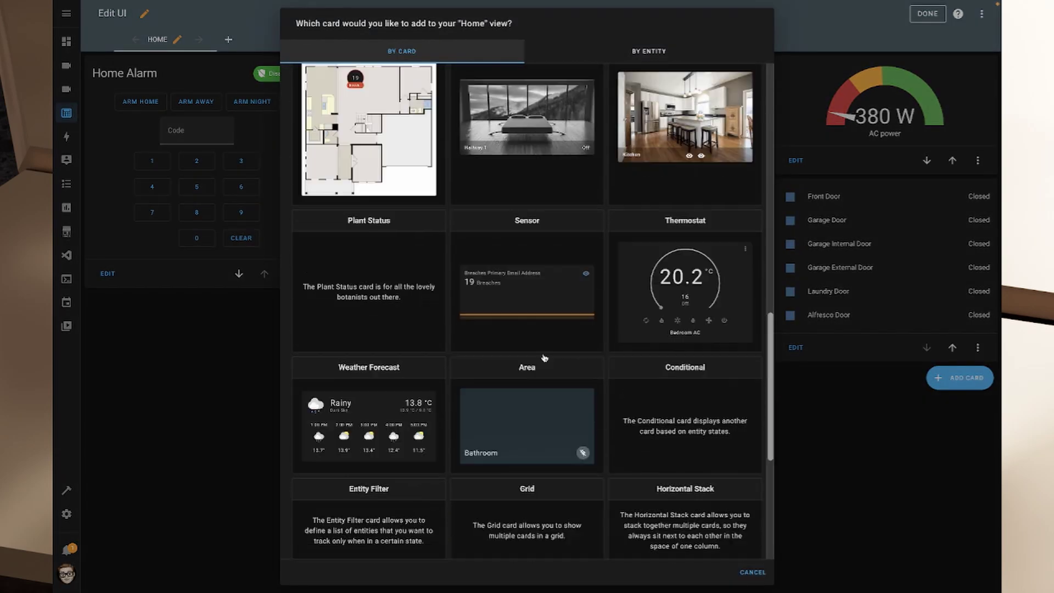
Set a button card to Garage Door MQTT and save it
{"action": "scroll", "coordinate": [480, 357], "scroll_direction": "up", "scroll_amount": 10}
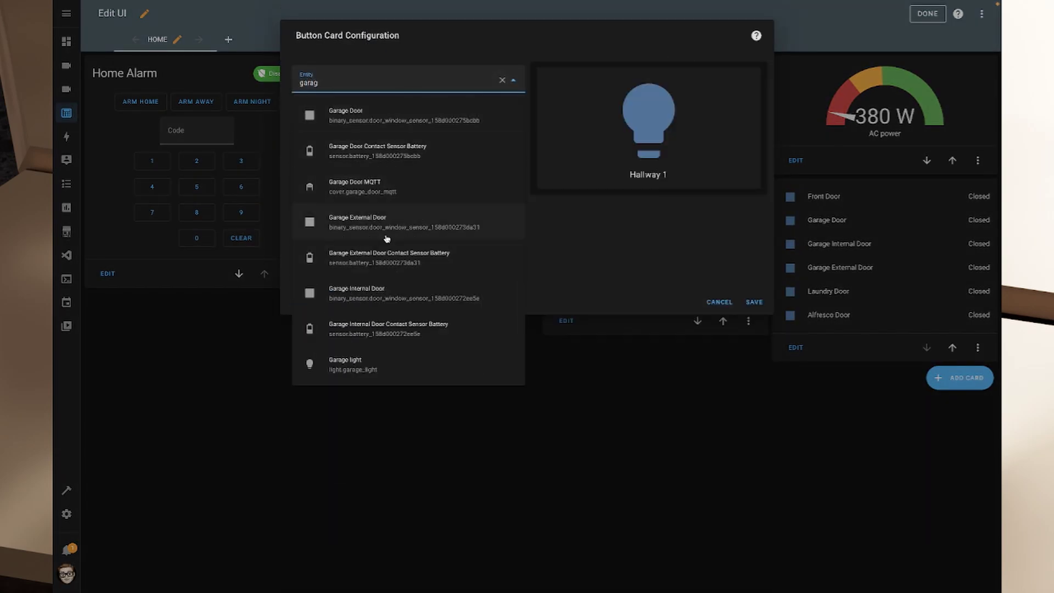
{"action": "left_click", "coordinate": [357, 187]}
{"action": "left_click", "coordinate": [750, 307]}
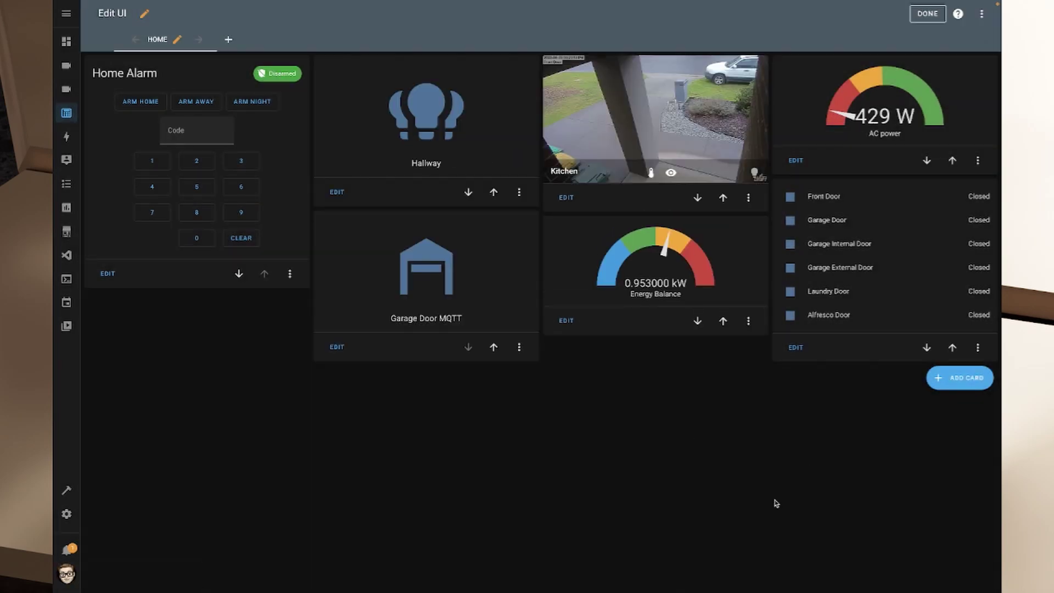
Open Add Card and browse and search the available card types
{"action": "left_click", "coordinate": [960, 378]}
{"action": "scroll", "coordinate": [572, 356], "scroll_direction": "down", "scroll_amount": 10}
{"action": "scroll", "coordinate": [572, 355], "scroll_direction": "up", "scroll_amount": 10}
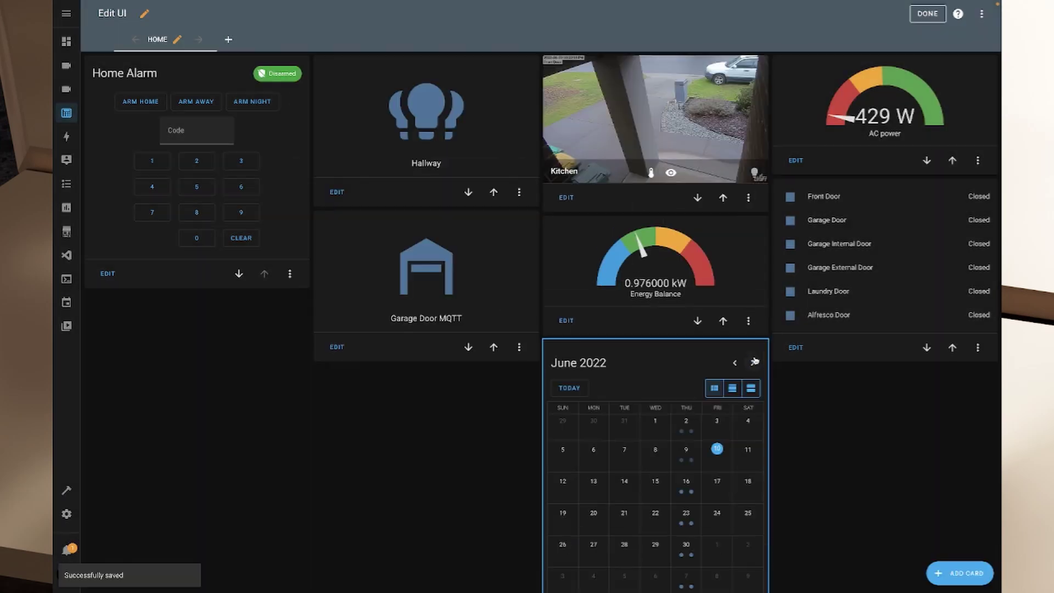
{"action": "left_click", "coordinate": [959, 573]}
{"action": "scroll", "coordinate": [384, 330], "scroll_direction": "down", "scroll_amount": 15}
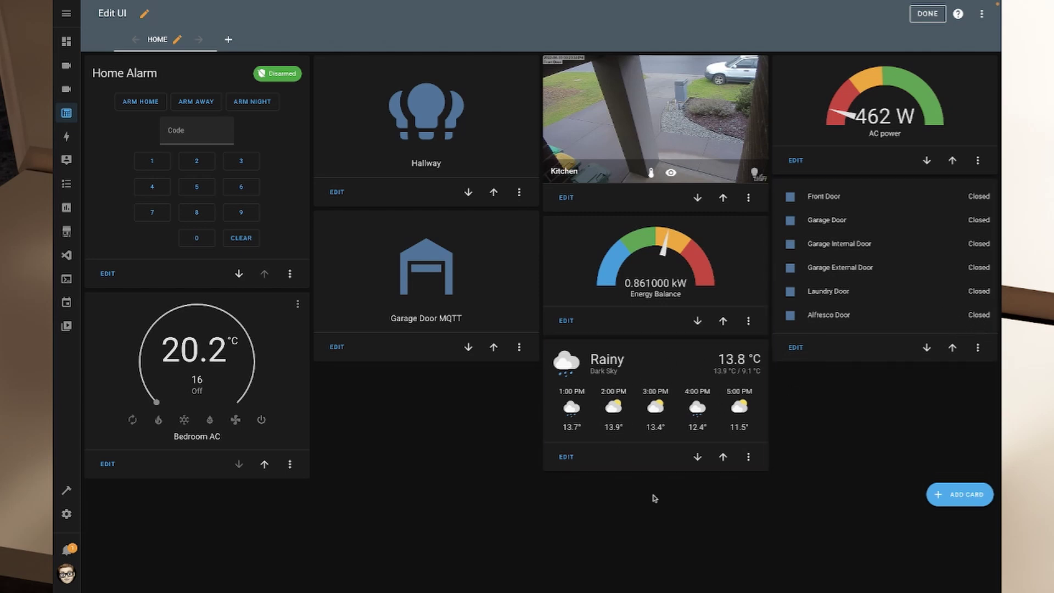
Move the weather forecast card up repeatedly until it sits beside the alarm panel
{"action": "left_click", "coordinate": [722, 460]}
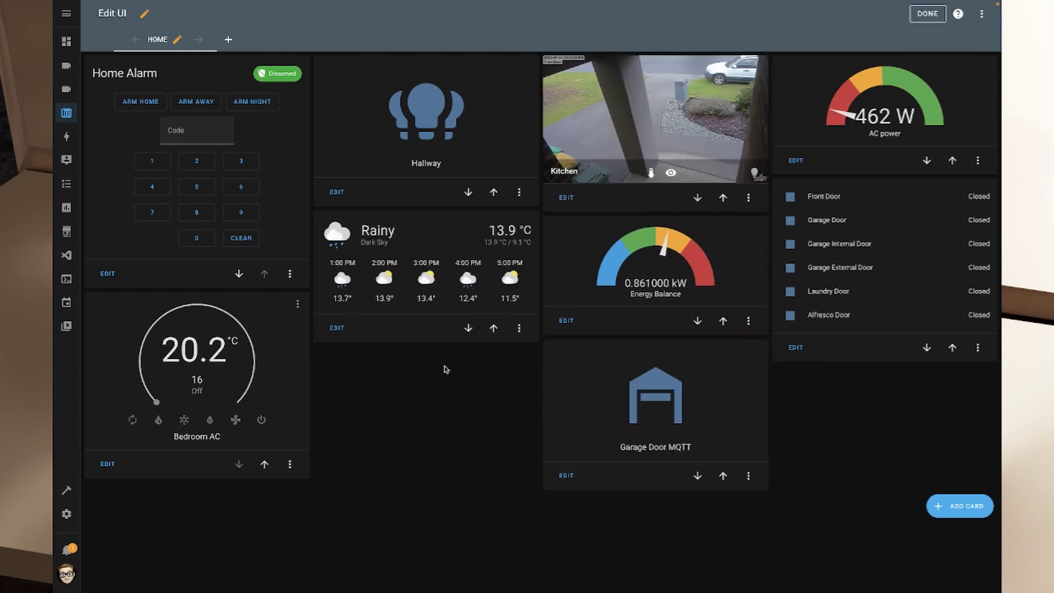
{"action": "left_click", "coordinate": [492, 329]}
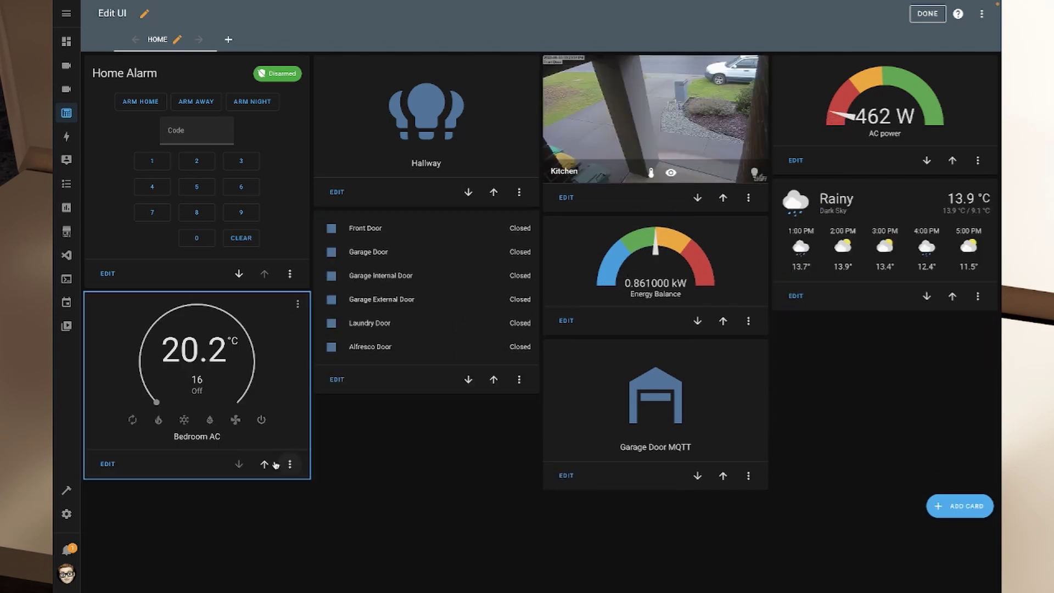
{"action": "left_click", "coordinate": [952, 296]}
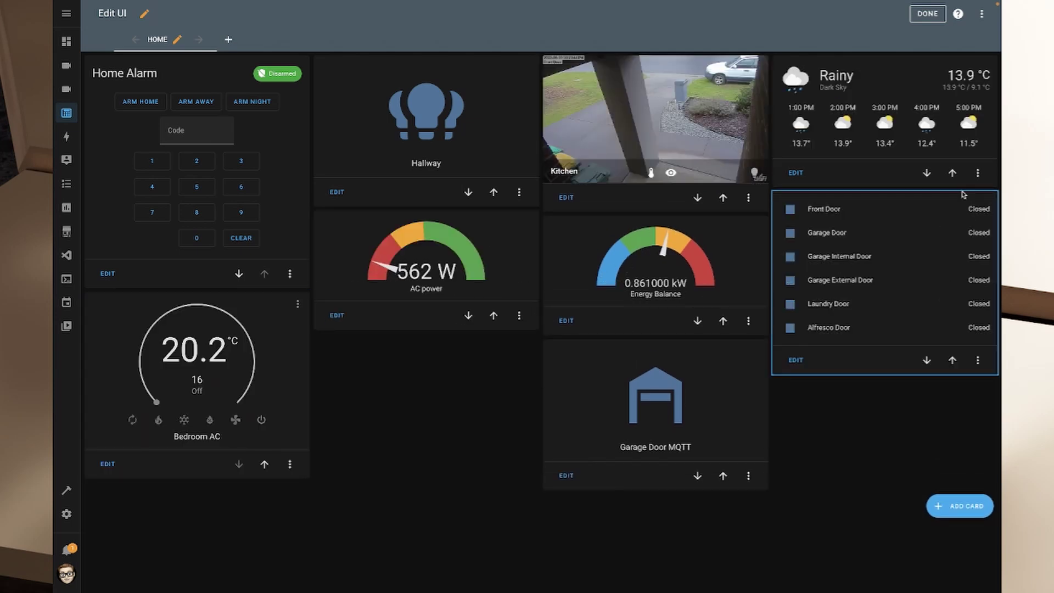
{"action": "left_click", "coordinate": [952, 172]}
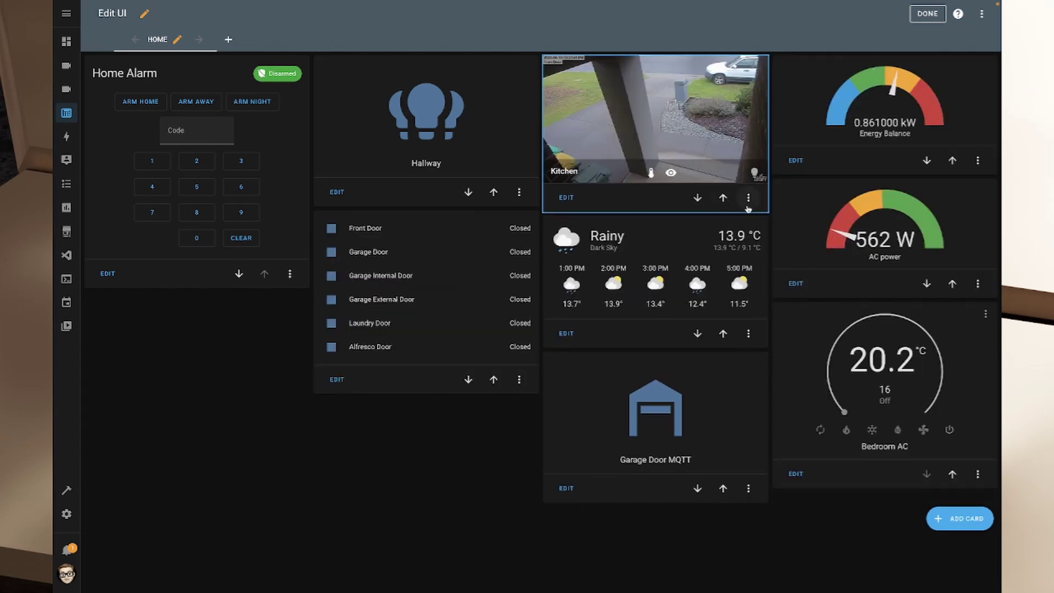
{"action": "left_click", "coordinate": [723, 334]}
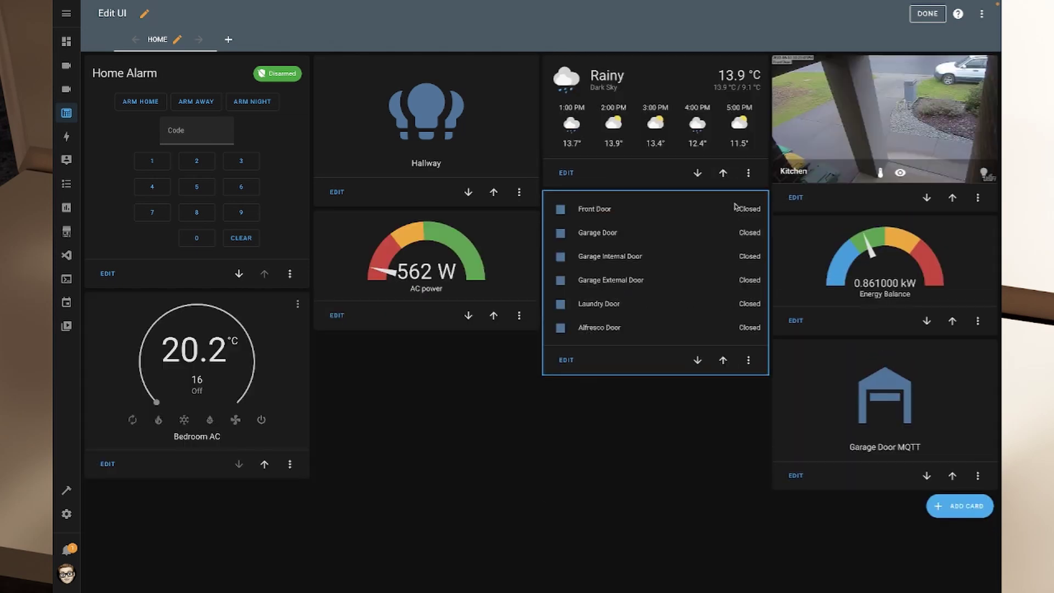
{"action": "left_click", "coordinate": [723, 173]}
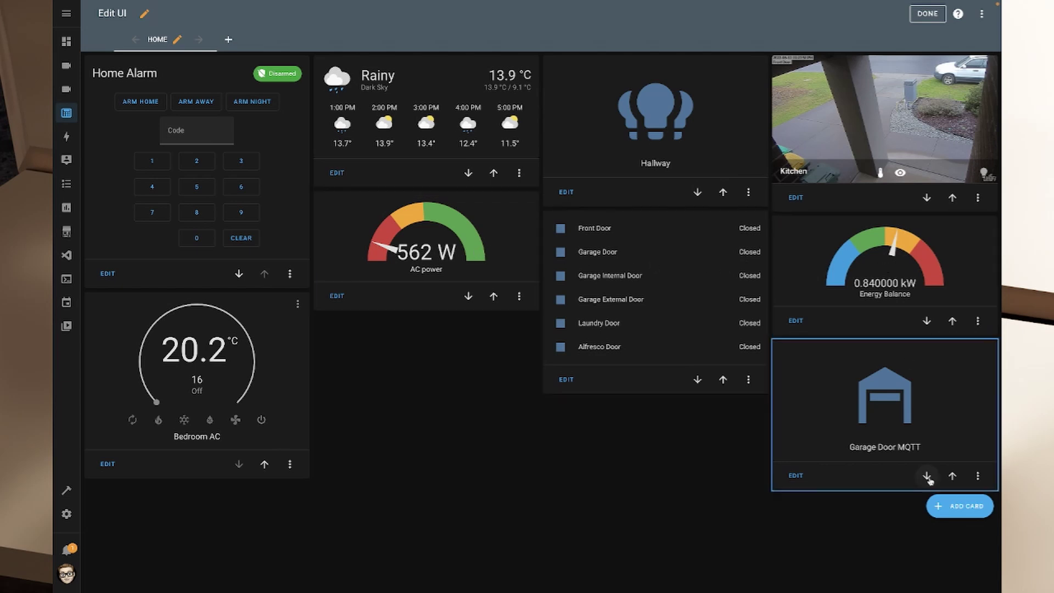
Add a Vertical Stack whose first gauge uses the power meter, named Energy Balance
{"action": "left_click", "coordinate": [954, 508]}
{"action": "scroll", "coordinate": [552, 300], "scroll_direction": "down", "scroll_amount": 3}
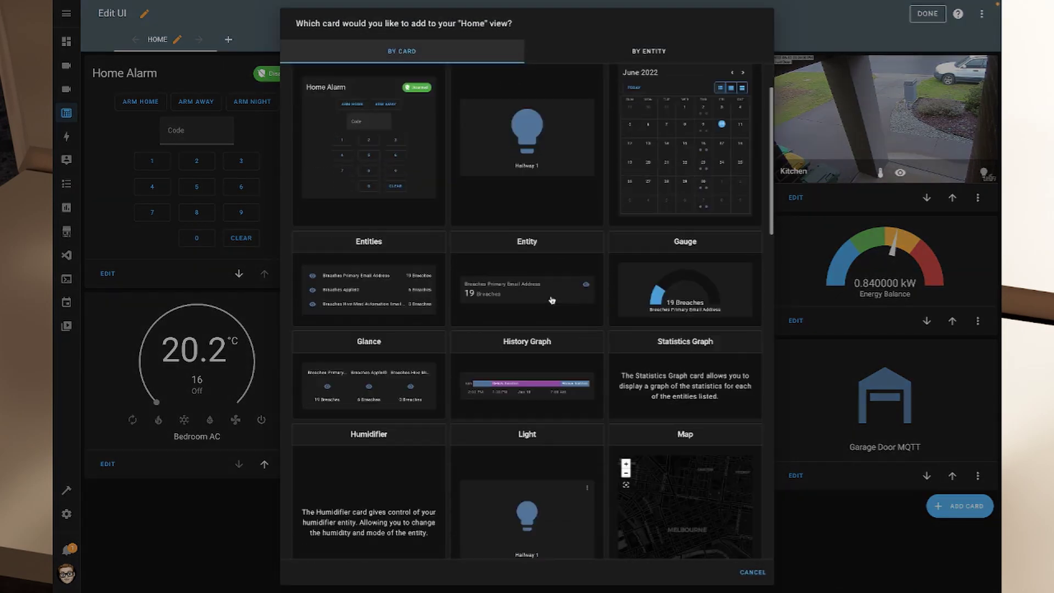
{"action": "scroll", "coordinate": [551, 299], "scroll_direction": "down", "scroll_amount": 10}
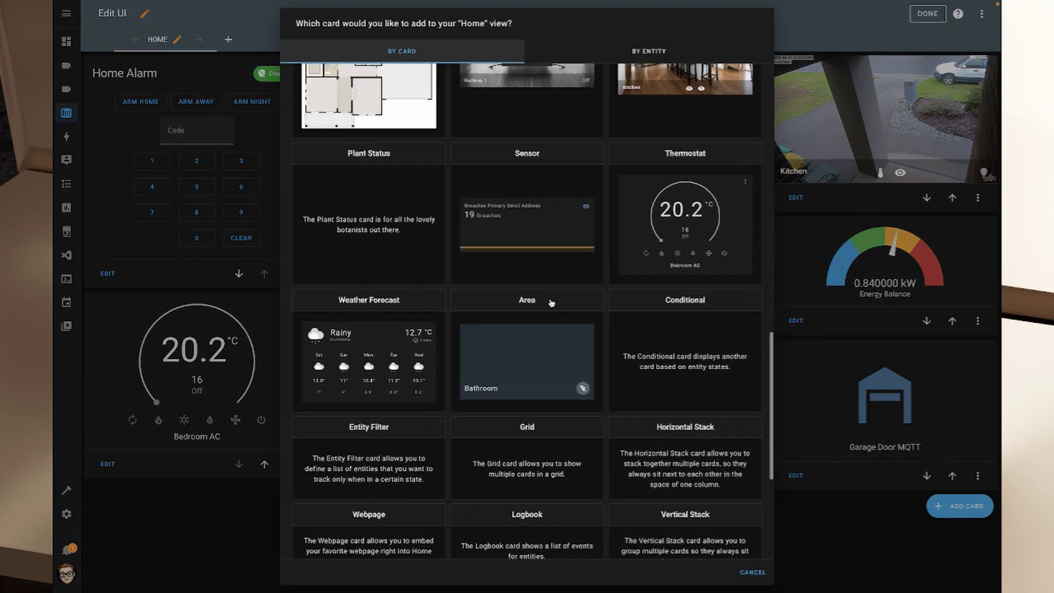
{"action": "scroll", "coordinate": [551, 303], "scroll_direction": "down", "scroll_amount": 5}
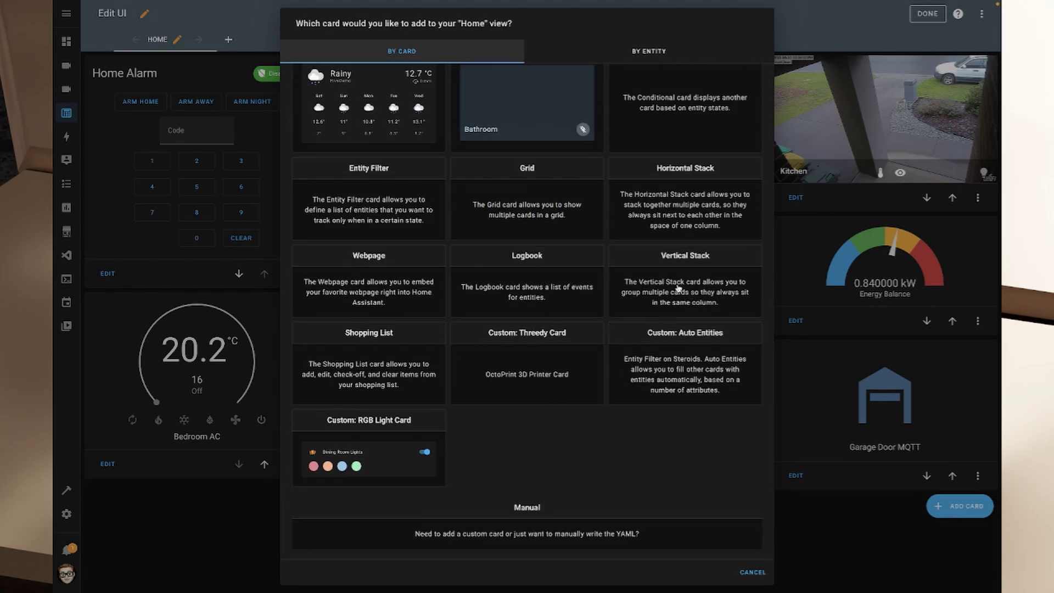
{"action": "left_click", "coordinate": [693, 291]}
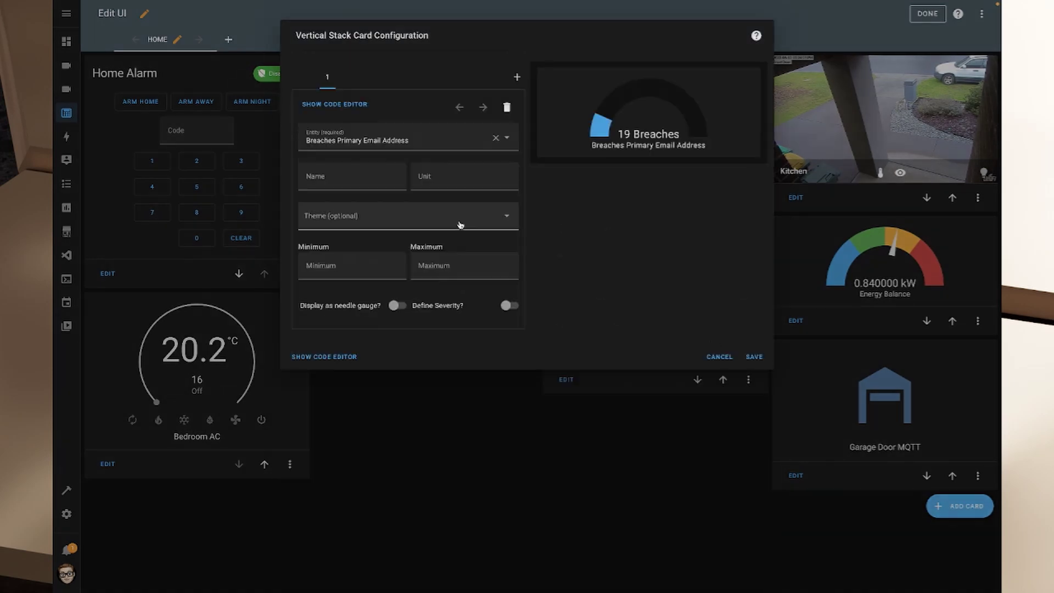
{"action": "left_click", "coordinate": [389, 139]}
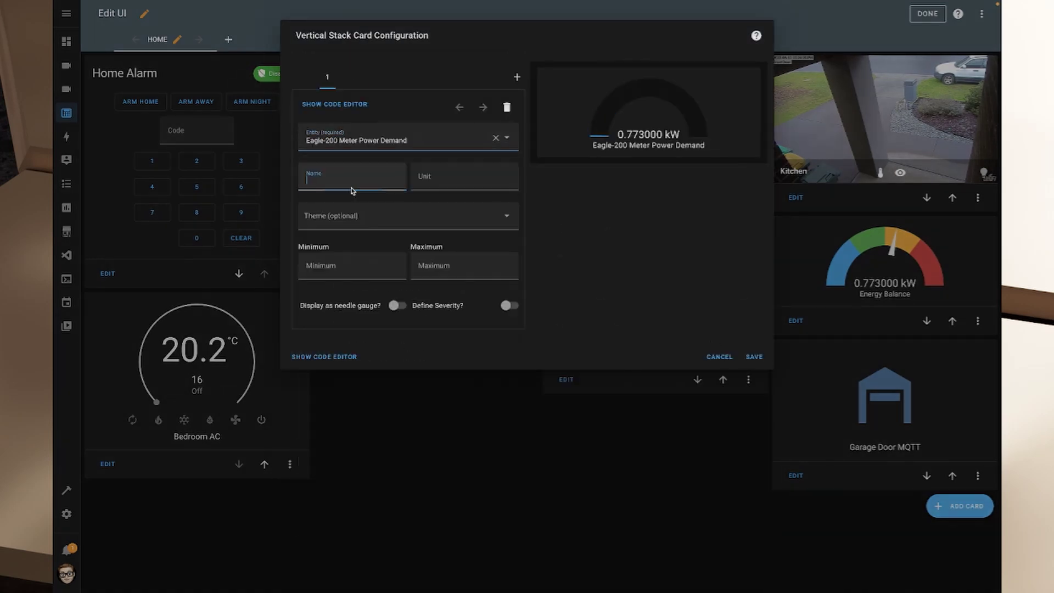
{"action": "type", "text": "Energy Balance"}
Give Energy Balance a negative minimum, needle style and severity values -8, -.5 and 1.5
{"action": "left_click", "coordinate": [345, 268]}
{"action": "type", "text": "-8"}
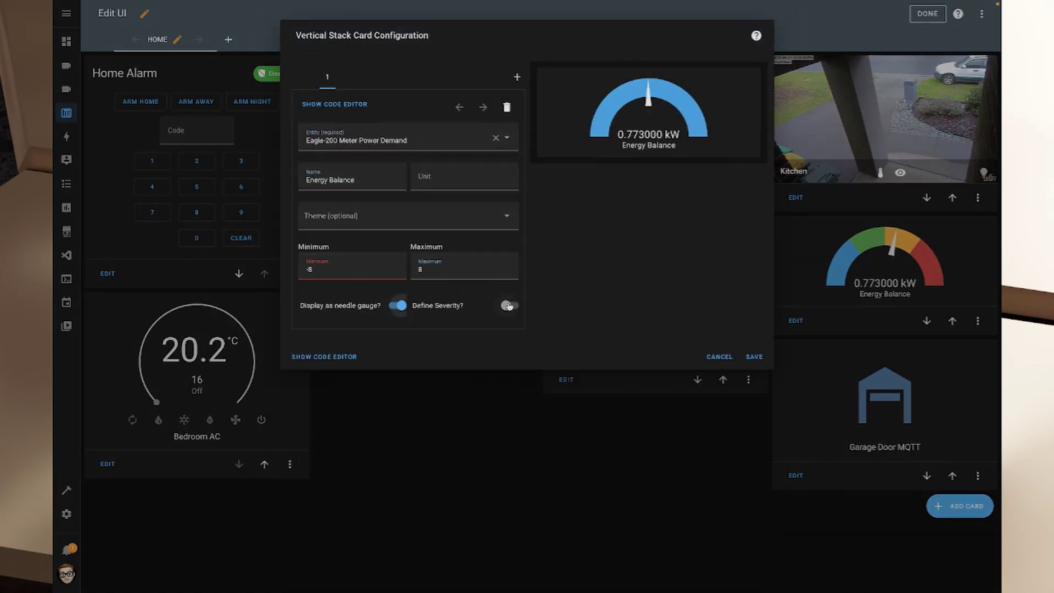
{"action": "left_click", "coordinate": [509, 306]}
{"action": "left_click", "coordinate": [371, 357]}
{"action": "type", "text": "-8"}
{"action": "key", "text": "Tab"}
{"action": "type", "text": "-.5"}
{"action": "key", "text": "Tab"}
{"action": "type", "text": "1.5"}
Add a second AC power gauge named Solar Output with needle and severity, then save
{"action": "left_click", "coordinate": [516, 77]}
{"action": "left_click", "coordinate": [384, 140]}
{"action": "type", "text": "power"}
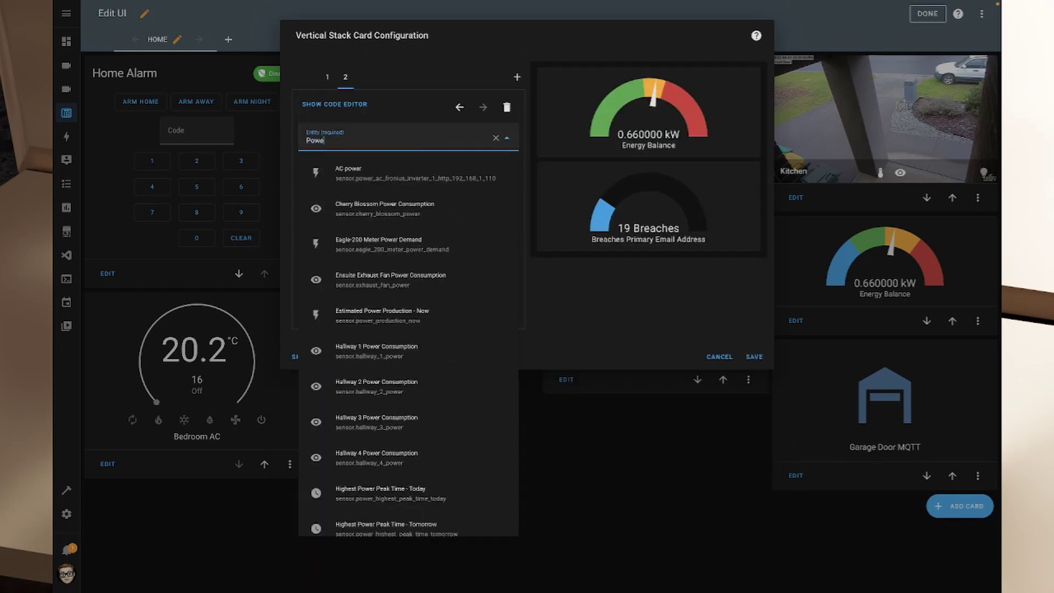
{"action": "left_click", "coordinate": [367, 171]}
{"action": "left_click", "coordinate": [367, 178]}
{"action": "type", "text": "Solar Output"}
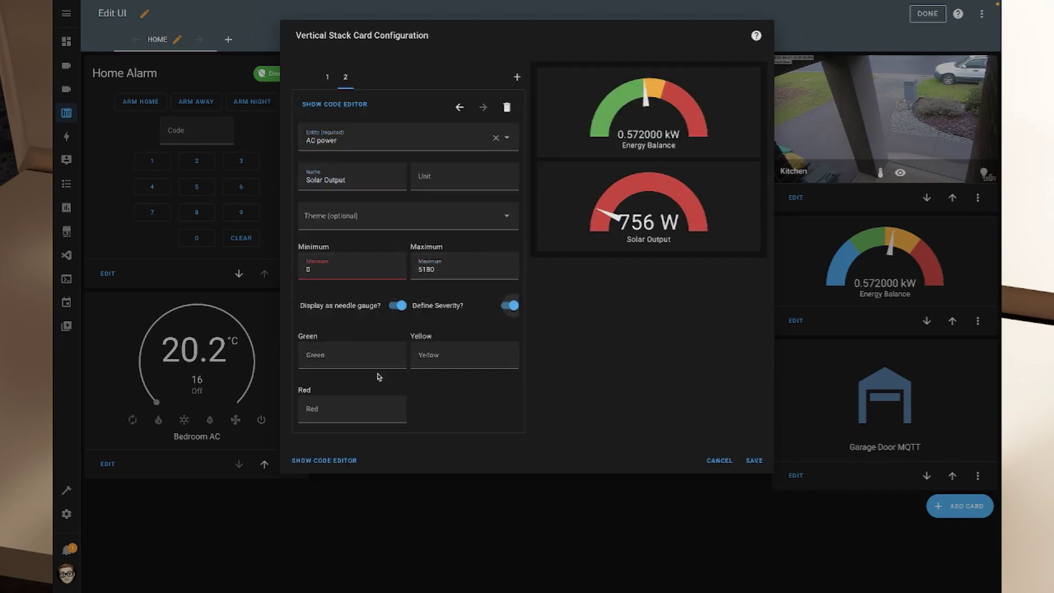
{"action": "left_click", "coordinate": [347, 362]}
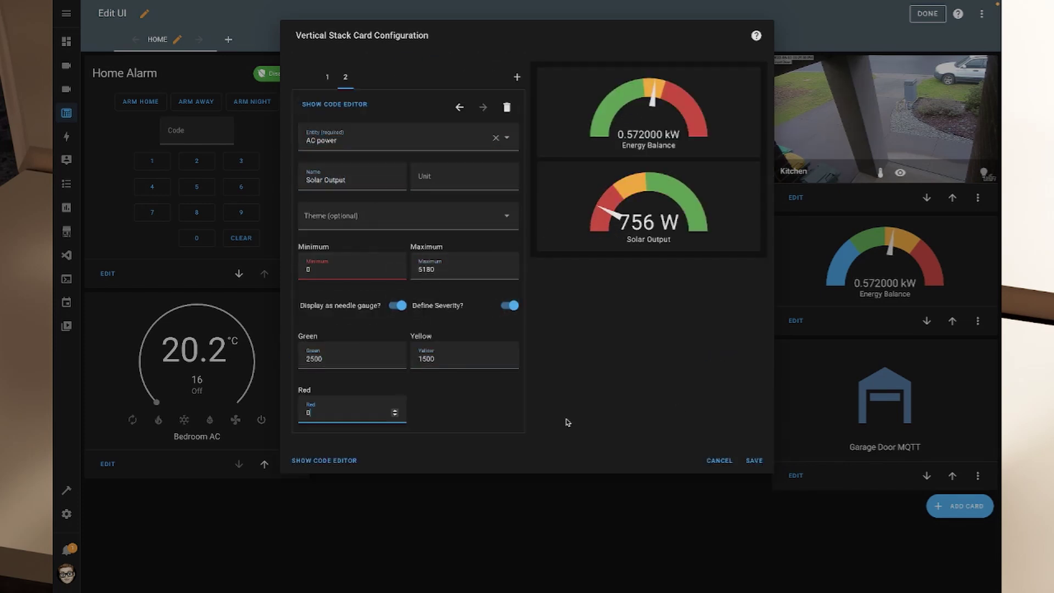
{"action": "left_click", "coordinate": [754, 460]}
Delete the standalone AC power gauge card
{"action": "left_click", "coordinate": [519, 297]}
{"action": "left_click", "coordinate": [535, 375]}
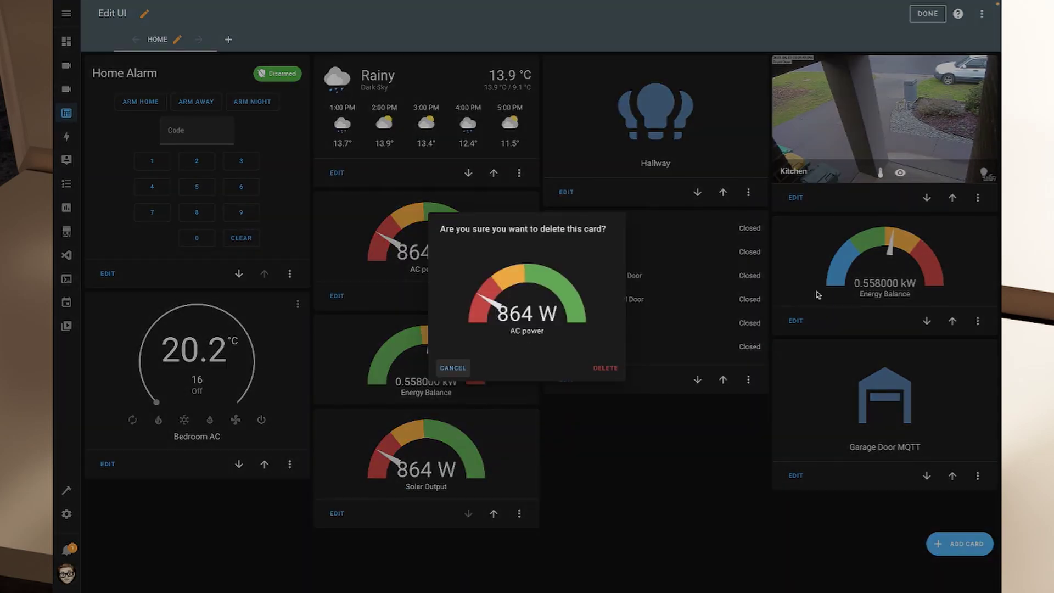
{"action": "left_click", "coordinate": [591, 371]}
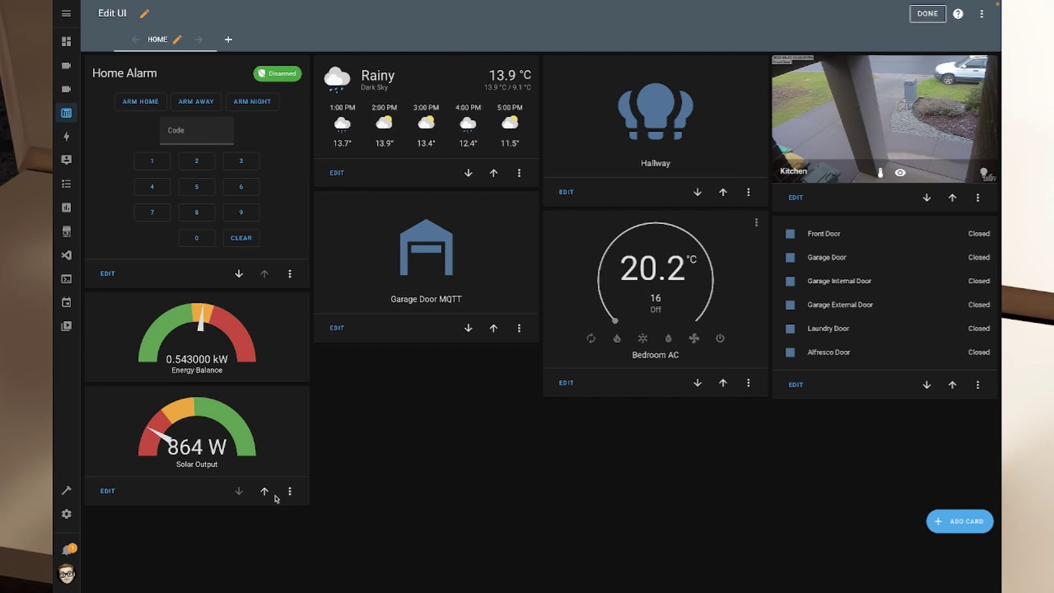
Exit Edit UI on Wall Panel with DONE, leaving the sidebar collapsed to icons
{"action": "left_click", "coordinate": [67, 14]}
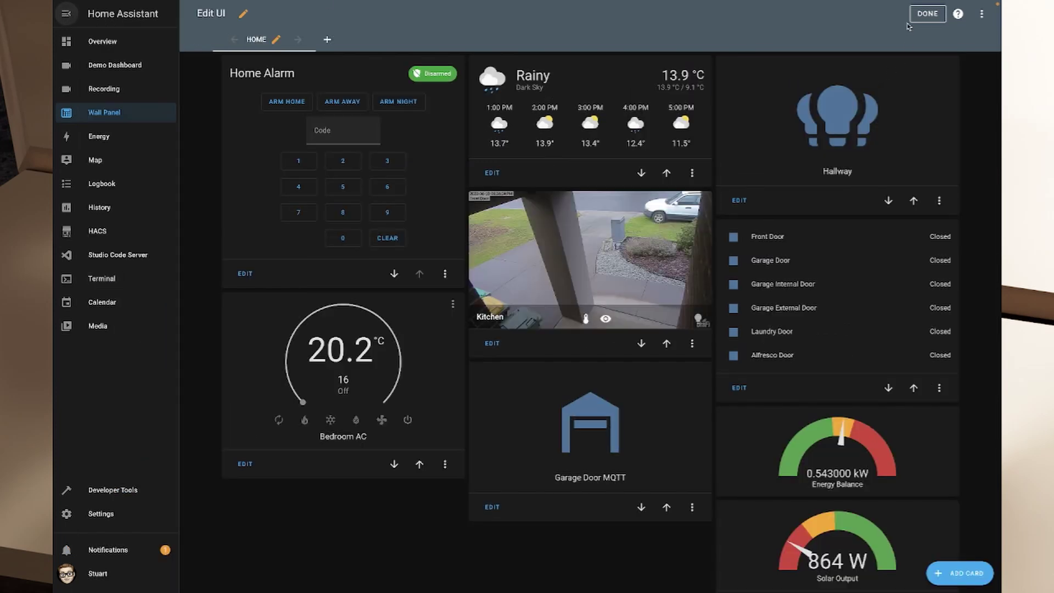
{"action": "left_click", "coordinate": [925, 20]}
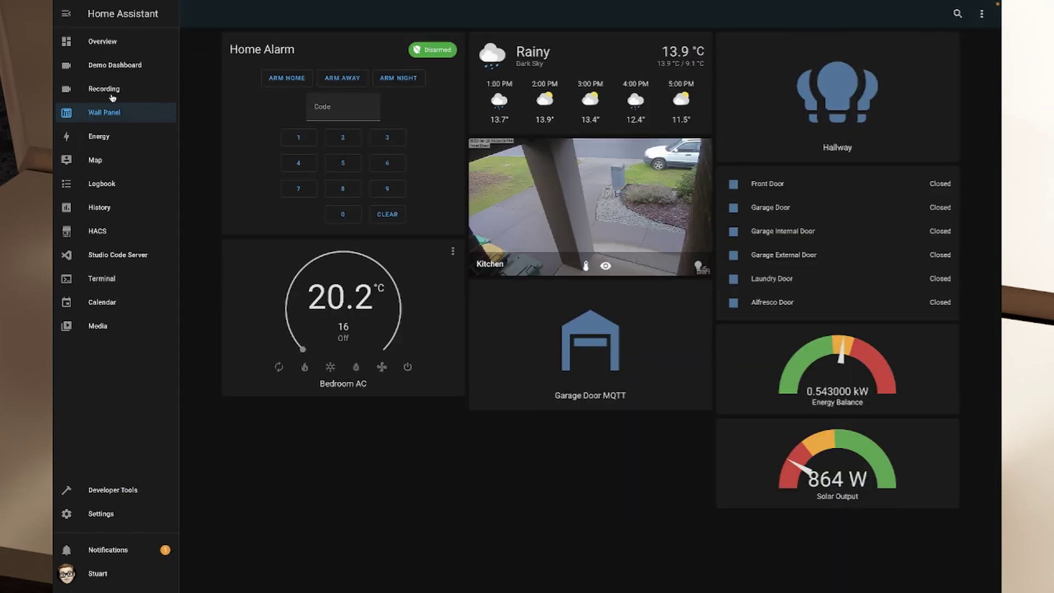
{"action": "left_click", "coordinate": [66, 13]}
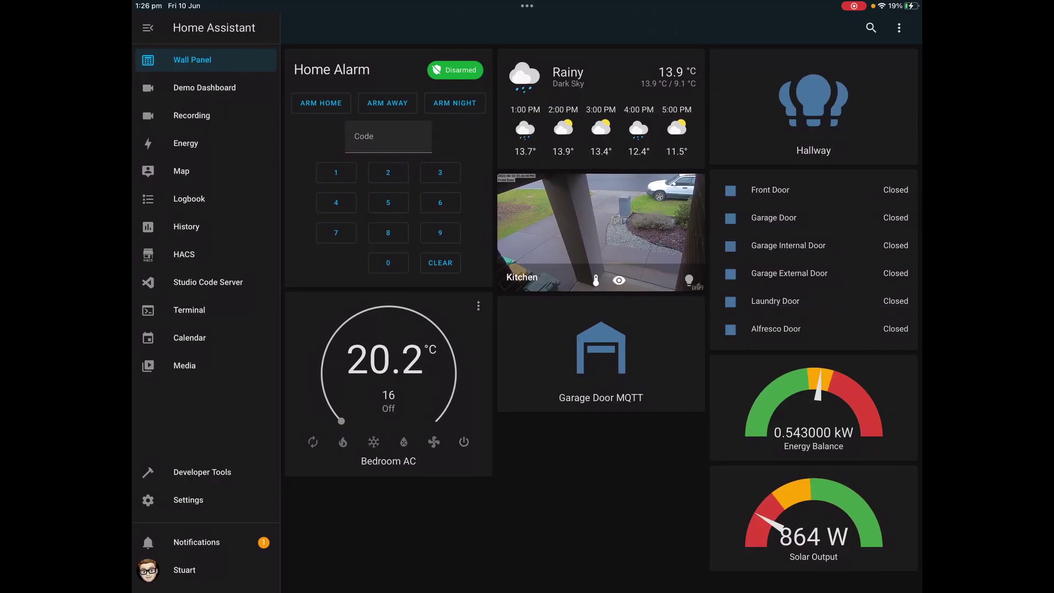
{"action": "left_click", "coordinate": [147, 28]}
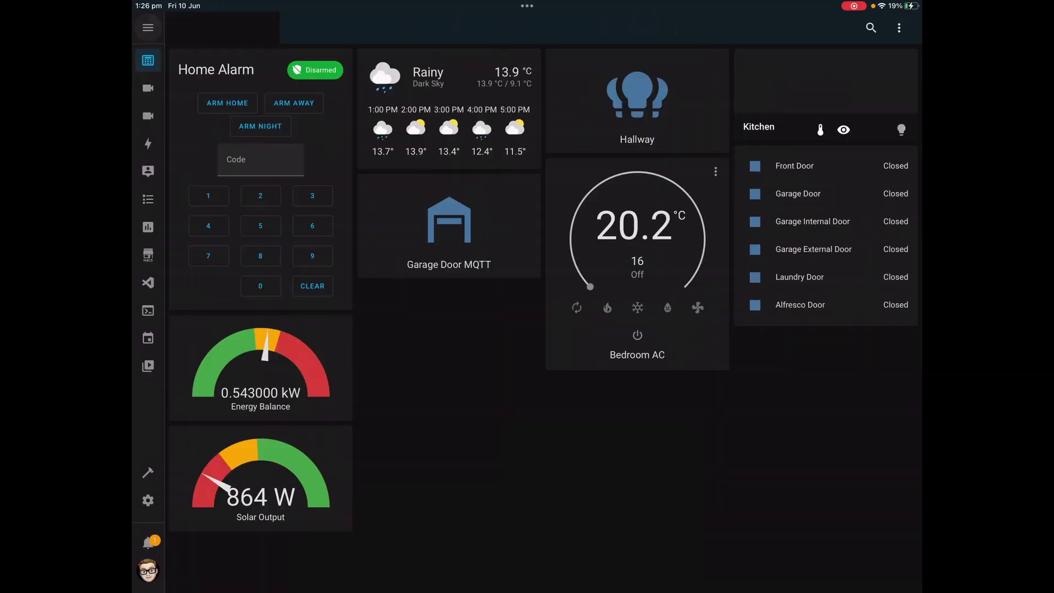
{"action": "scroll", "coordinate": [544, 286], "scroll_direction": "down", "scroll_amount": 2}
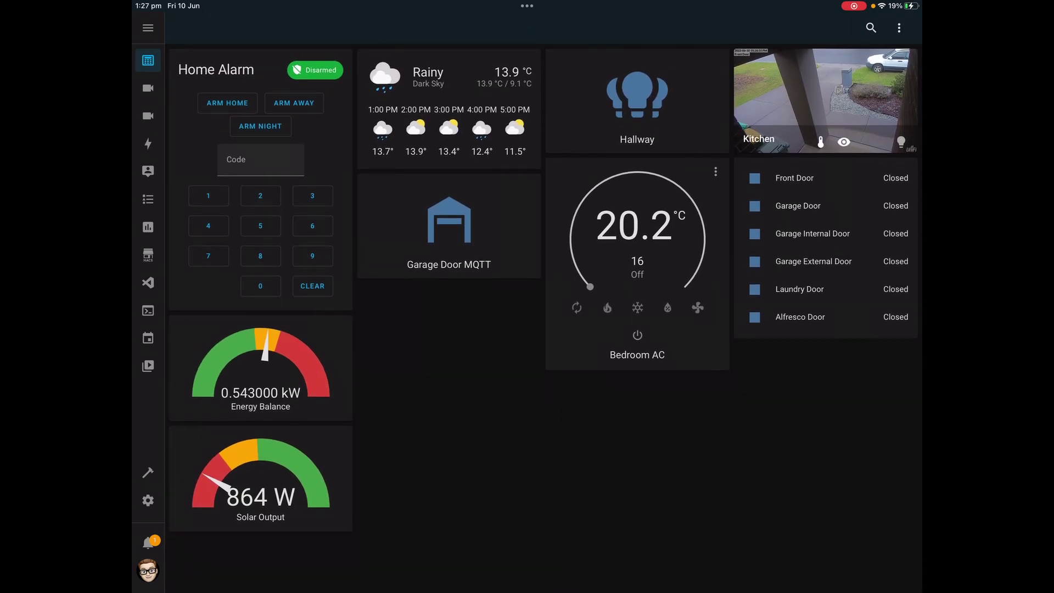
{"action": "left_click", "coordinate": [208, 196]}
{"action": "left_click", "coordinate": [260, 195]}
{"action": "left_click", "coordinate": [312, 195]}
{"action": "left_click", "coordinate": [208, 225]}
{"action": "left_click", "coordinate": [313, 286]}
{"action": "left_click", "coordinate": [698, 308]}
{"action": "left_click", "coordinate": [637, 335]}
{"action": "left_click", "coordinate": [637, 96]}
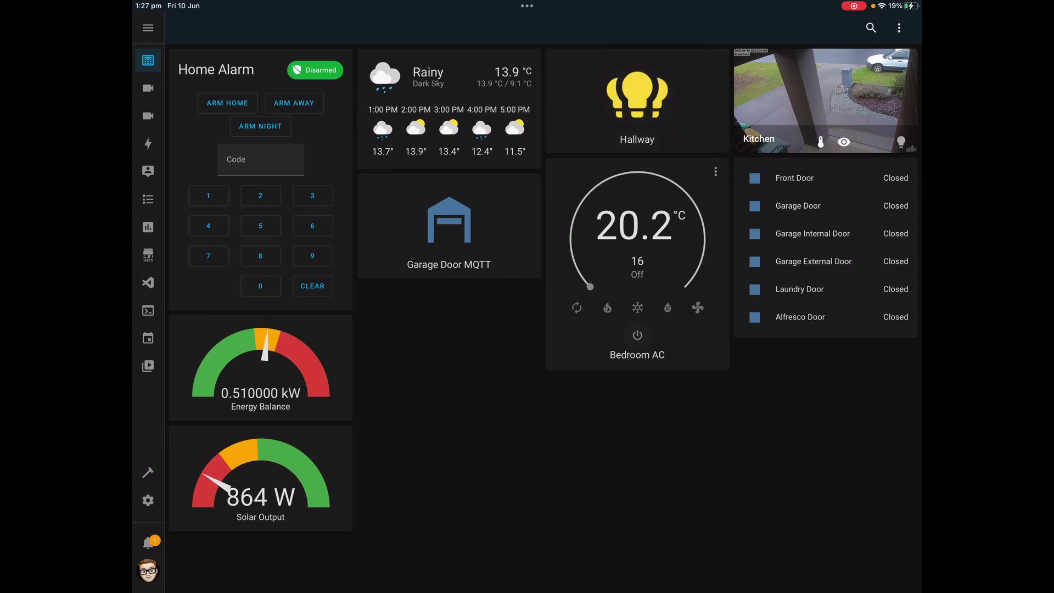
{"action": "left_click", "coordinate": [637, 96]}
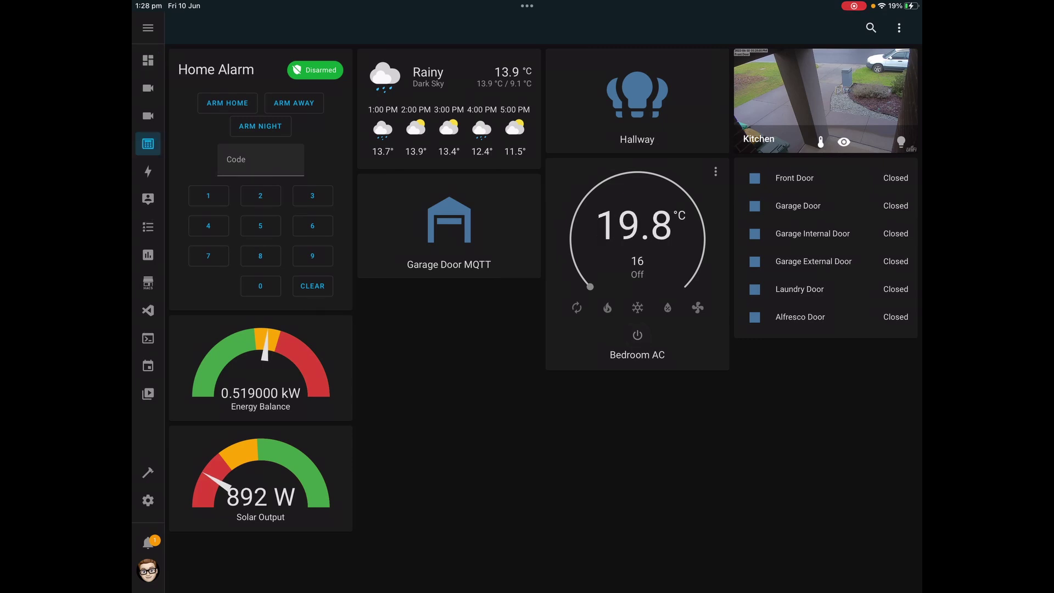
In Settings > Dashboards, set Wall Panel as the default on this device
{"action": "left_click", "coordinate": [148, 500]}
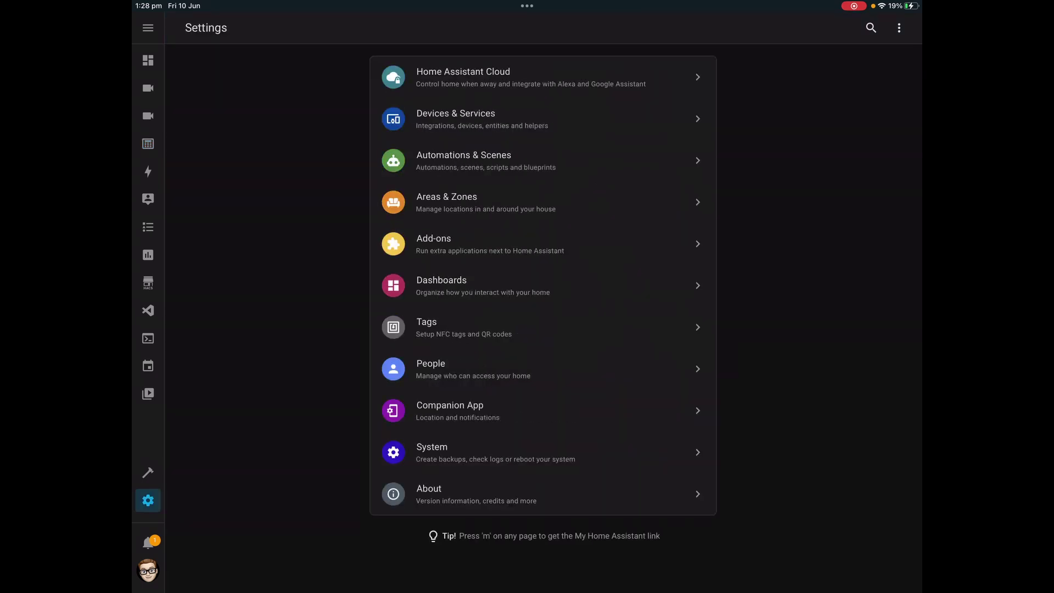
{"action": "left_click", "coordinate": [441, 284]}
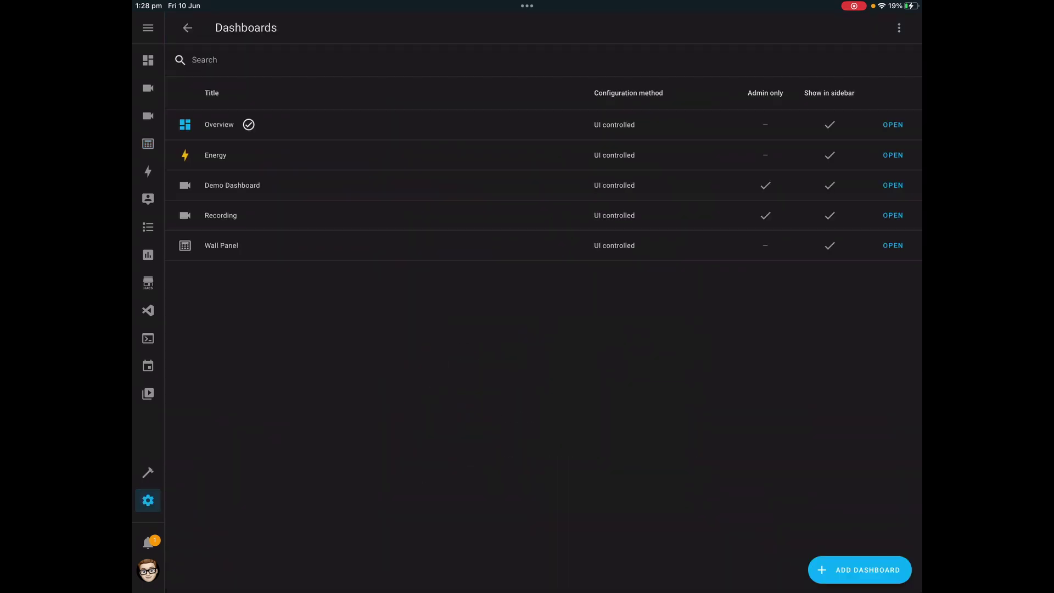
{"action": "left_click", "coordinate": [221, 245]}
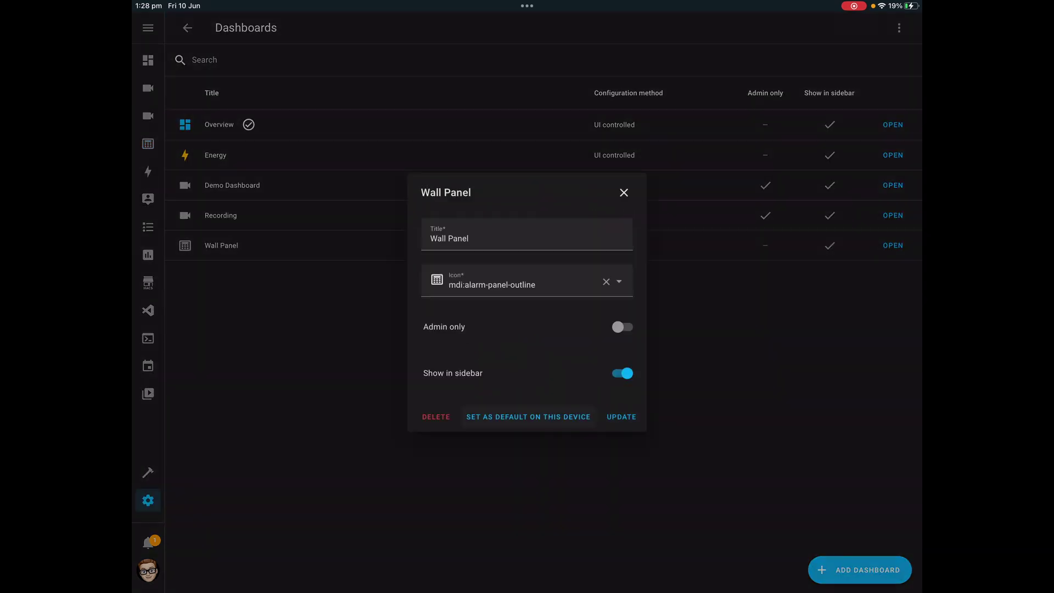
{"action": "left_click", "coordinate": [528, 417]}
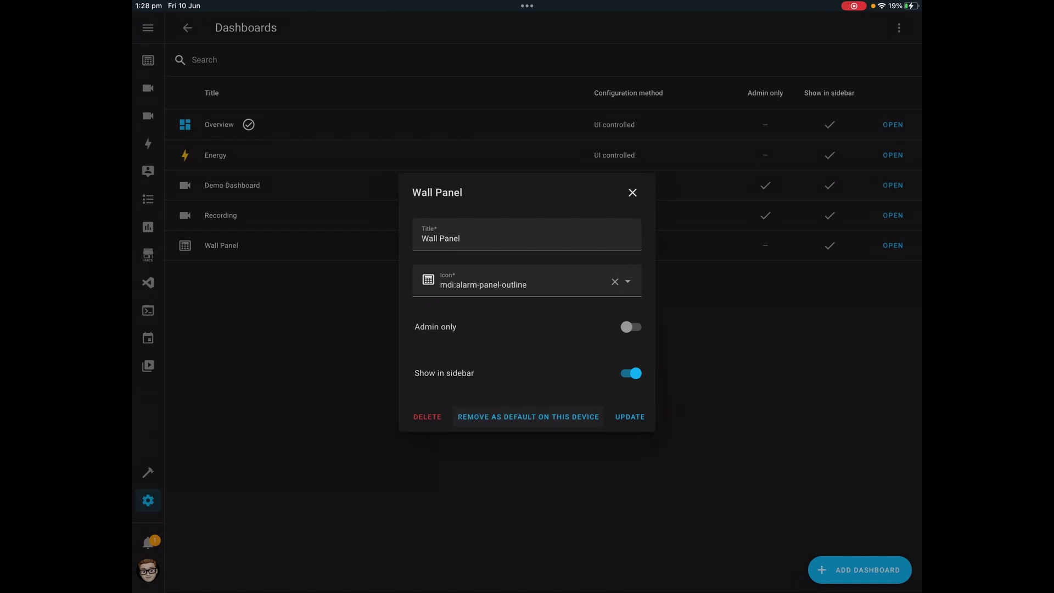
{"action": "left_click", "coordinate": [632, 192]}
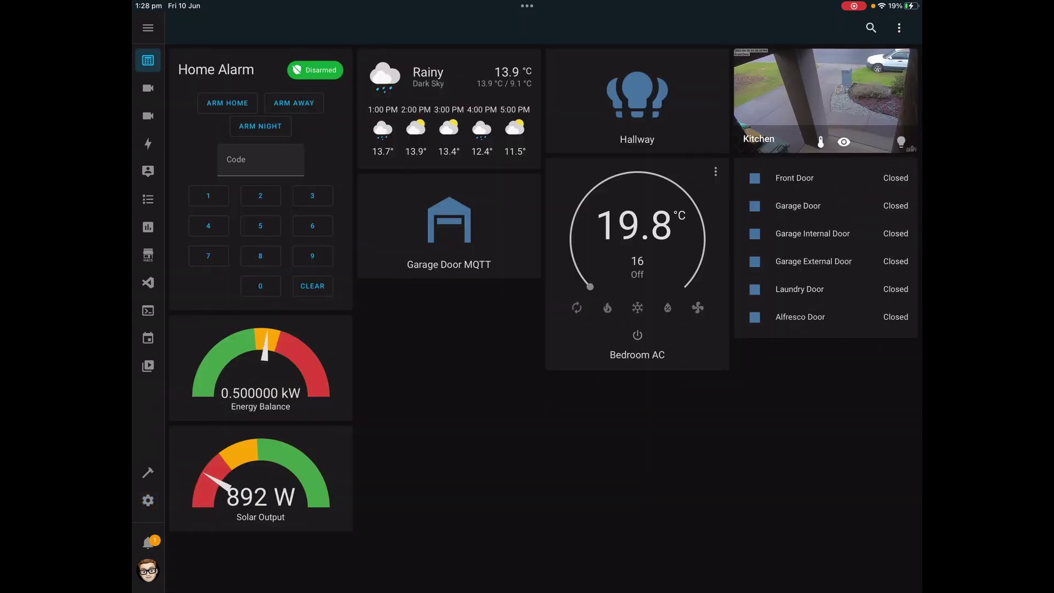
Relaunch Home Assistant to confirm it opens on Wall Panel, then return to the Home Screen
{"action": "key", "text": "super+Up"}
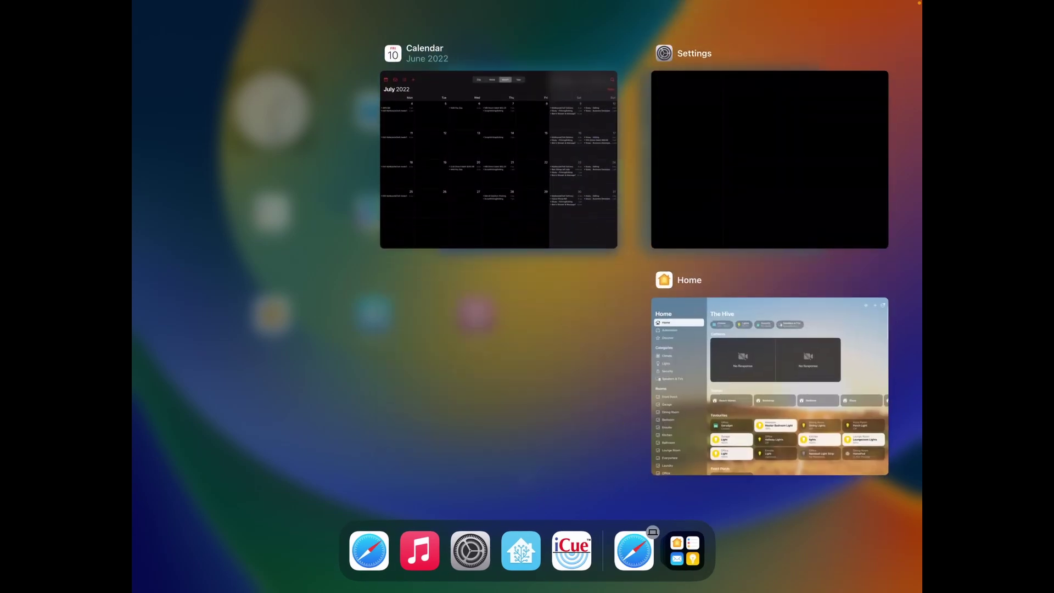
{"action": "key", "text": "super+h"}
{"action": "left_click", "coordinate": [521, 550]}
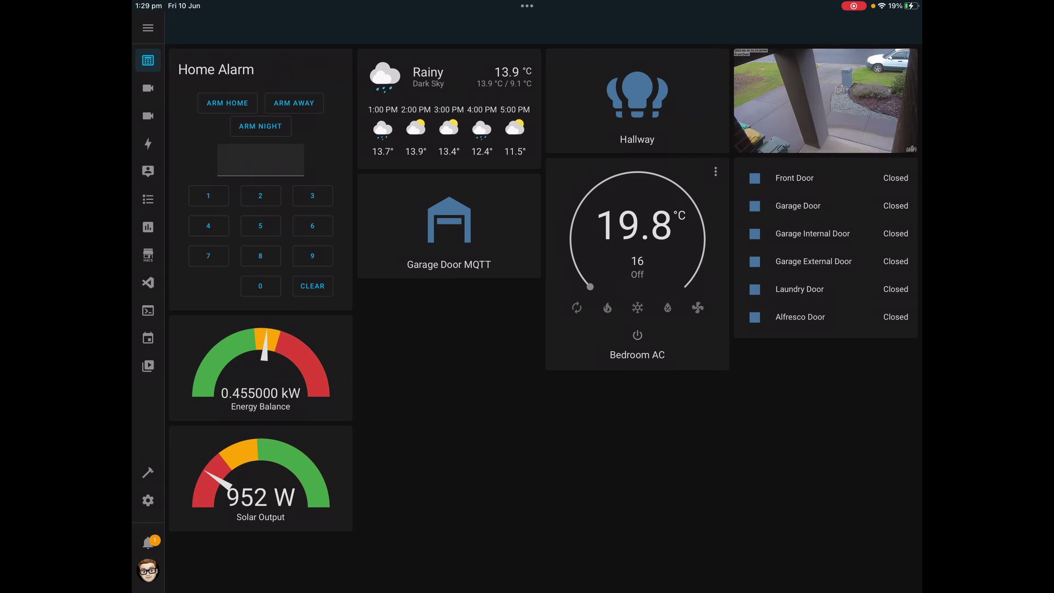
{"action": "key", "text": "super+h"}
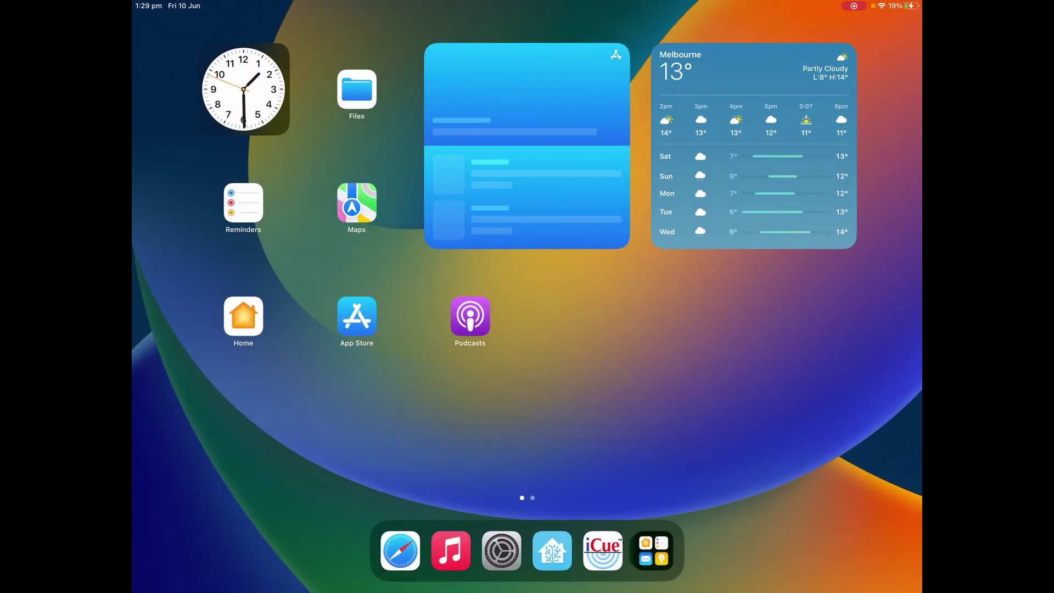
{"action": "left_click", "coordinate": [552, 550]}
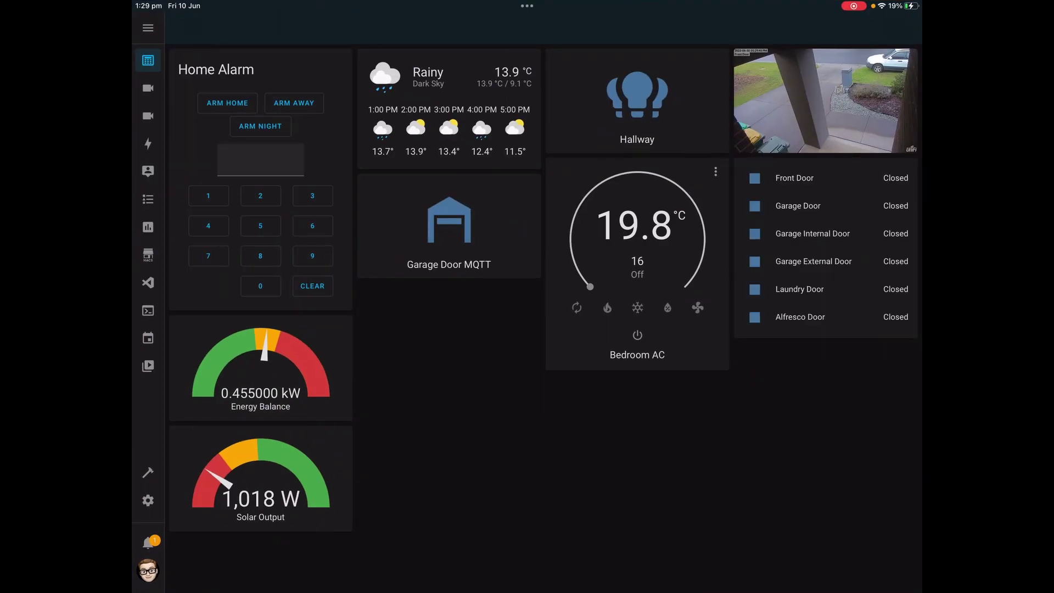
{"action": "key", "text": "super+h"}
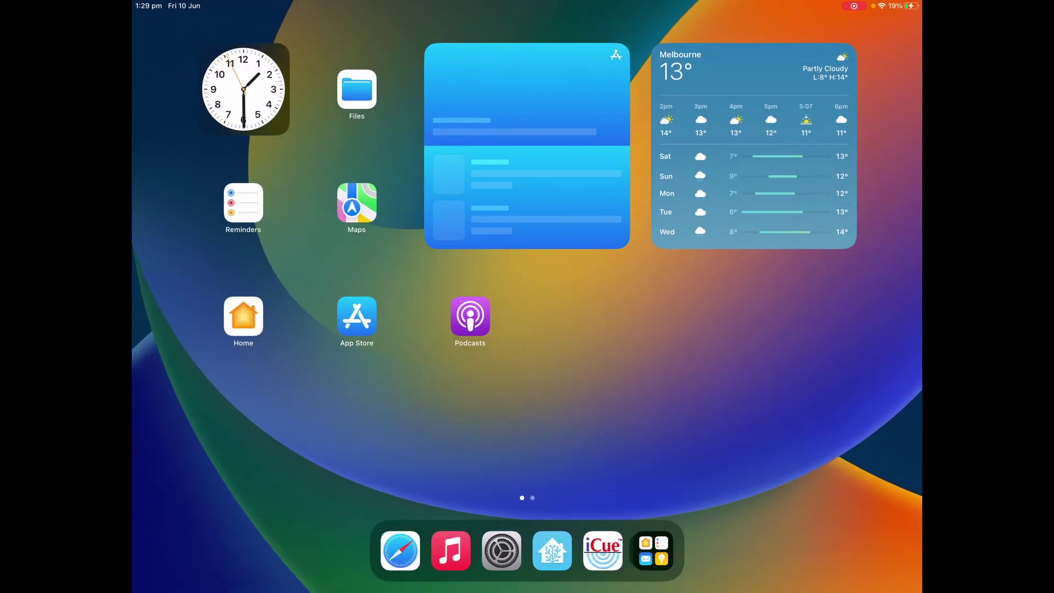
Turn on Guided Access under Settings > Accessibility
{"action": "left_click", "coordinate": [501, 550]}
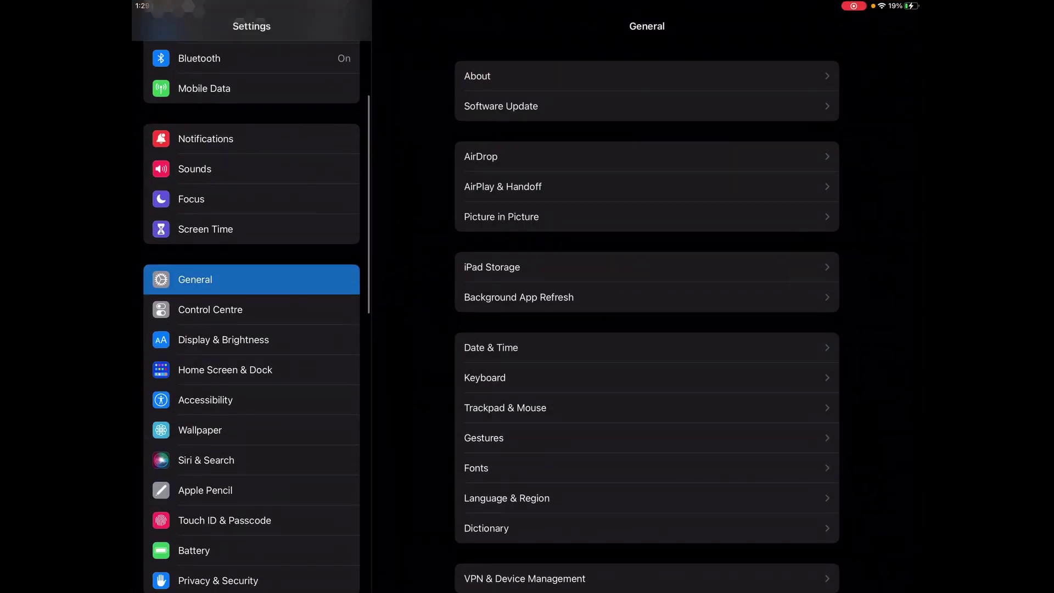
{"action": "scroll", "coordinate": [251, 316], "scroll_direction": "down", "scroll_amount": 3}
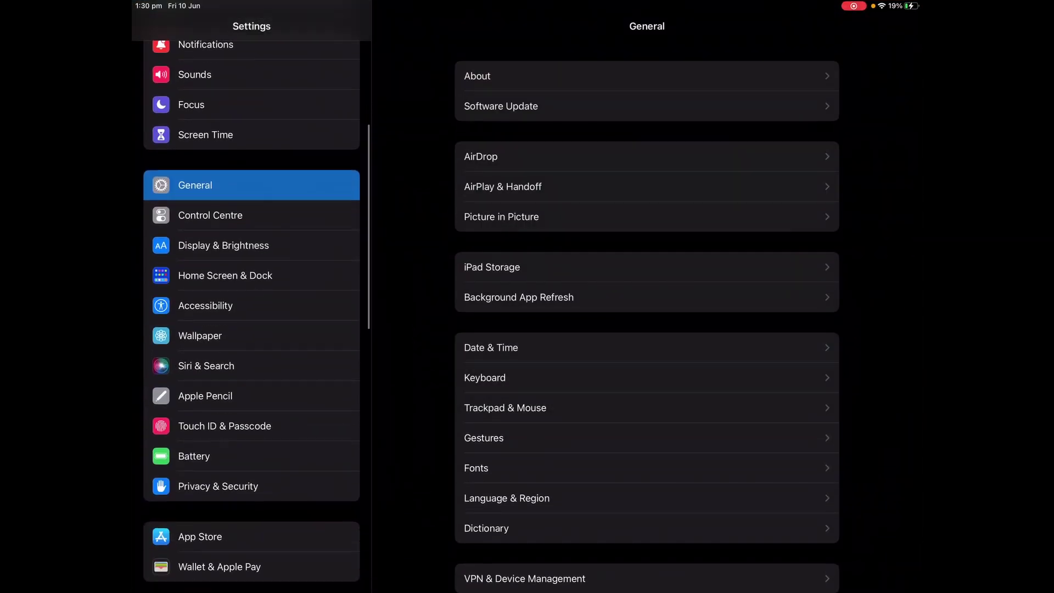
{"action": "scroll", "coordinate": [251, 316], "scroll_direction": "up", "scroll_amount": 2}
{"action": "scroll", "coordinate": [251, 316], "scroll_direction": "down", "scroll_amount": 2}
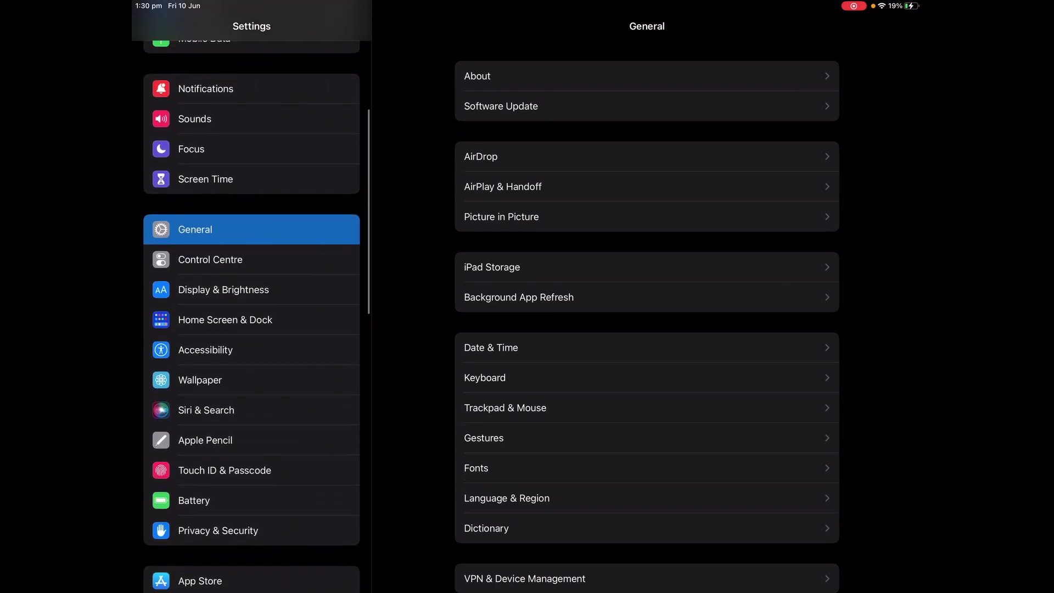
{"action": "left_click", "coordinate": [205, 350]}
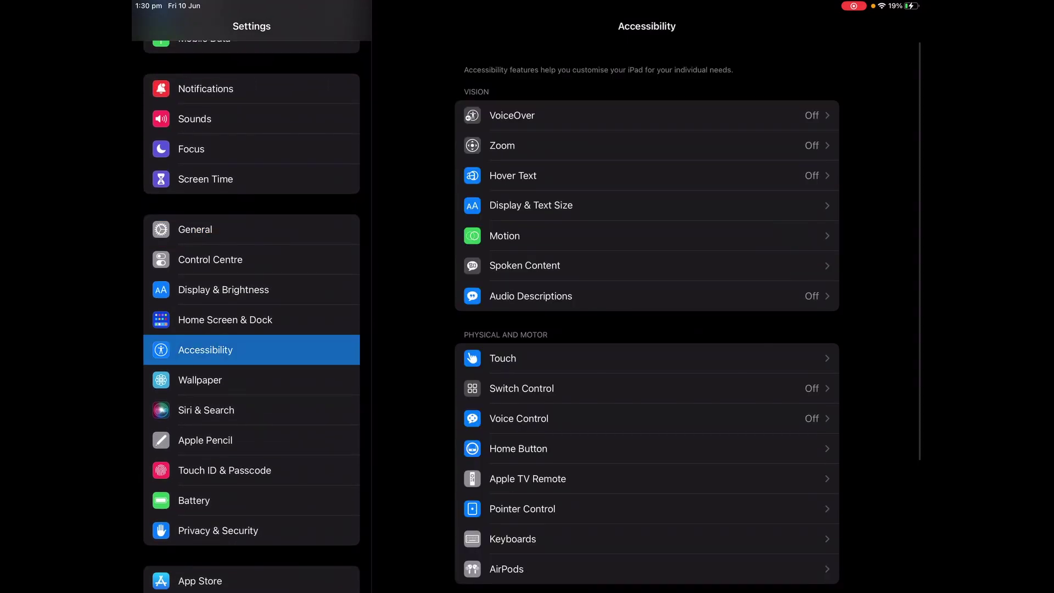
{"action": "scroll", "coordinate": [646, 313], "scroll_direction": "down", "scroll_amount": 5}
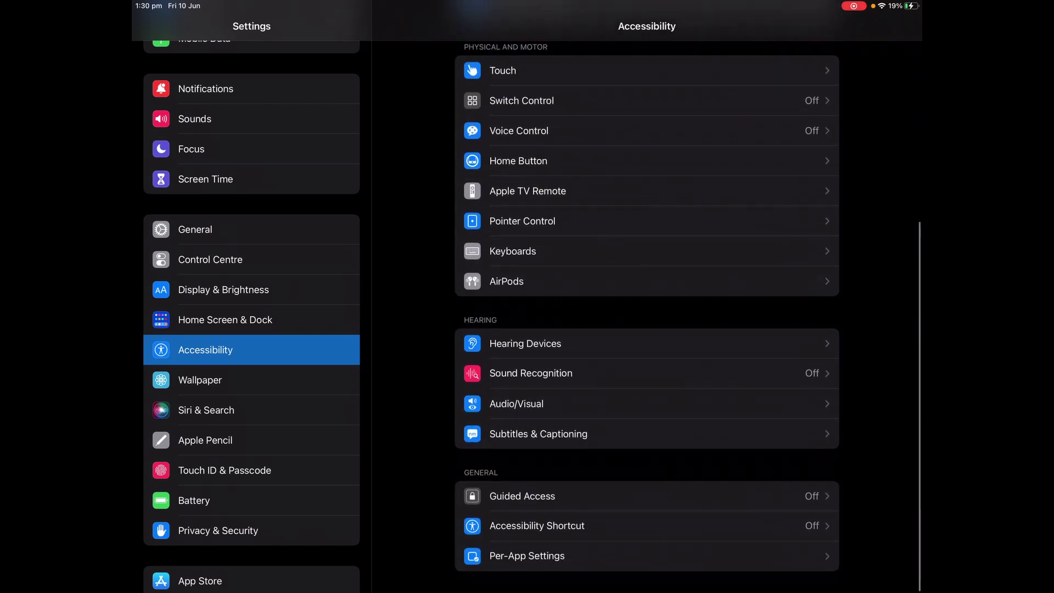
{"action": "left_click", "coordinate": [522, 496]}
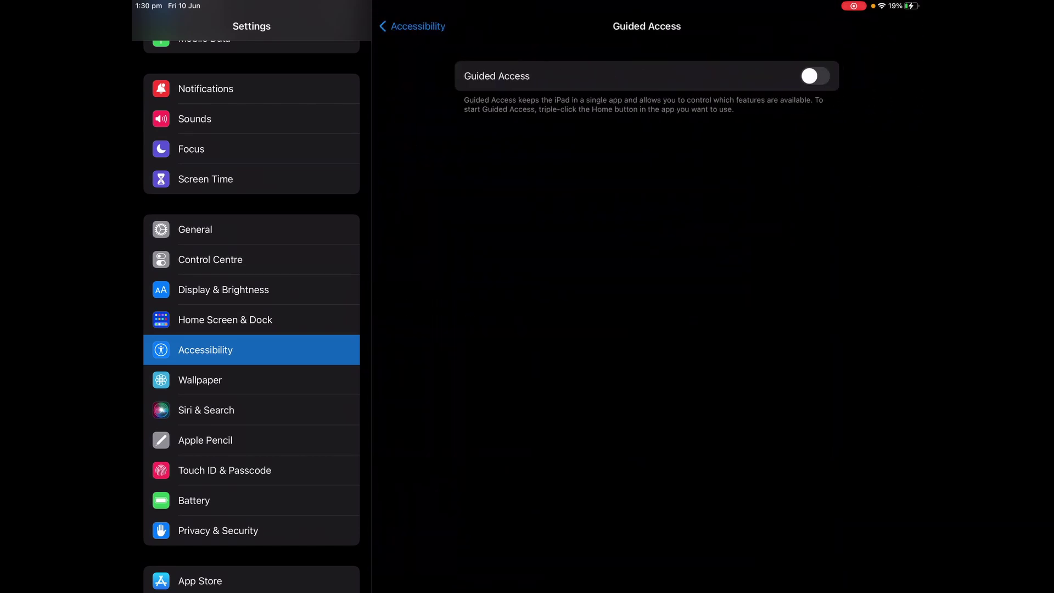
{"action": "left_click", "coordinate": [815, 76]}
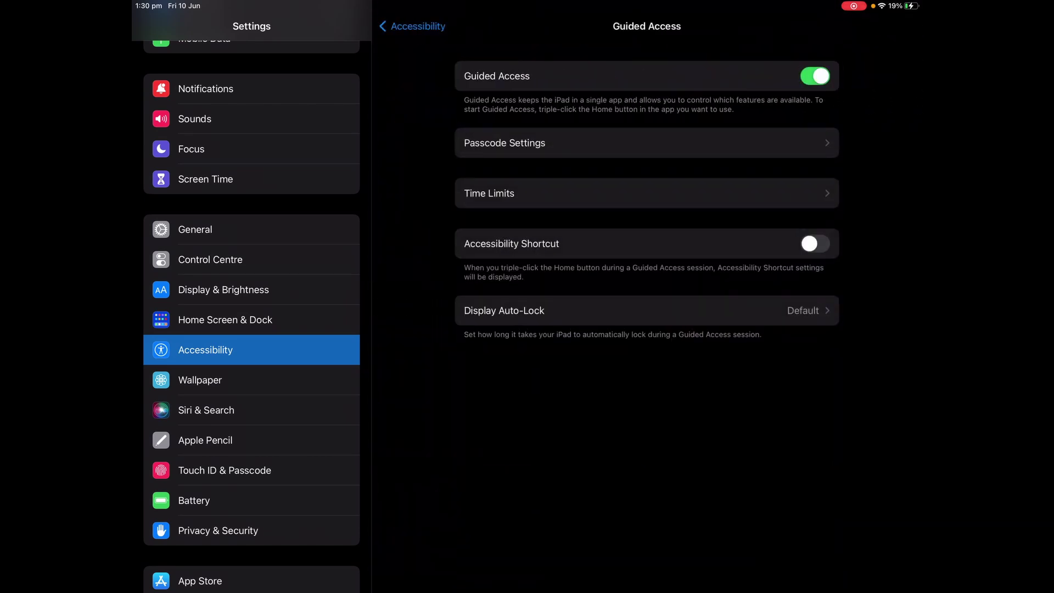
Enable Touch ID to end Guided Access, skipping the passcode, then go Home
{"action": "left_click", "coordinate": [505, 143]}
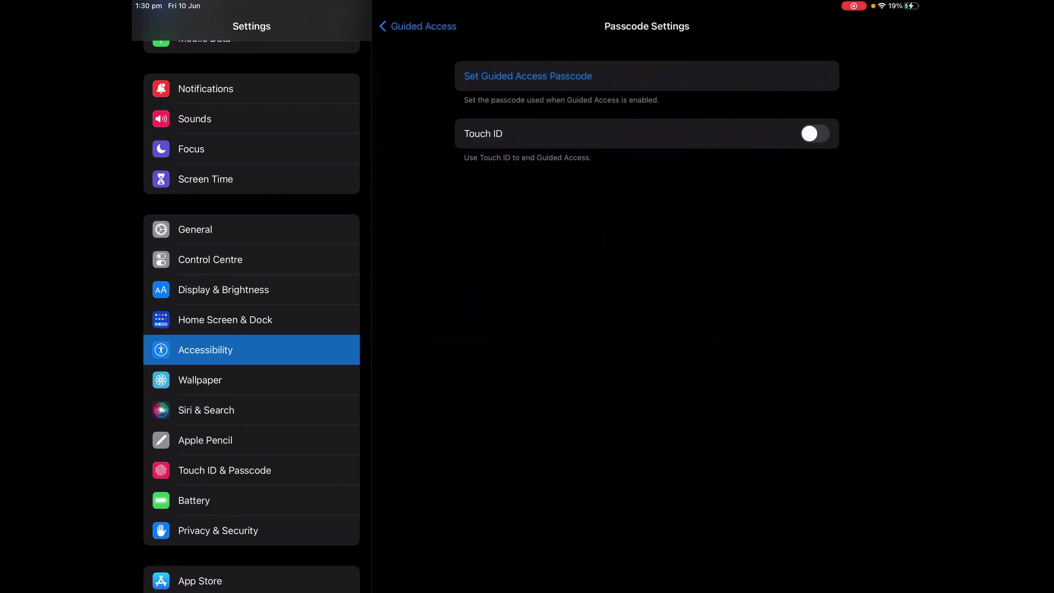
{"action": "left_click", "coordinate": [815, 134]}
{"action": "left_click", "coordinate": [528, 76]}
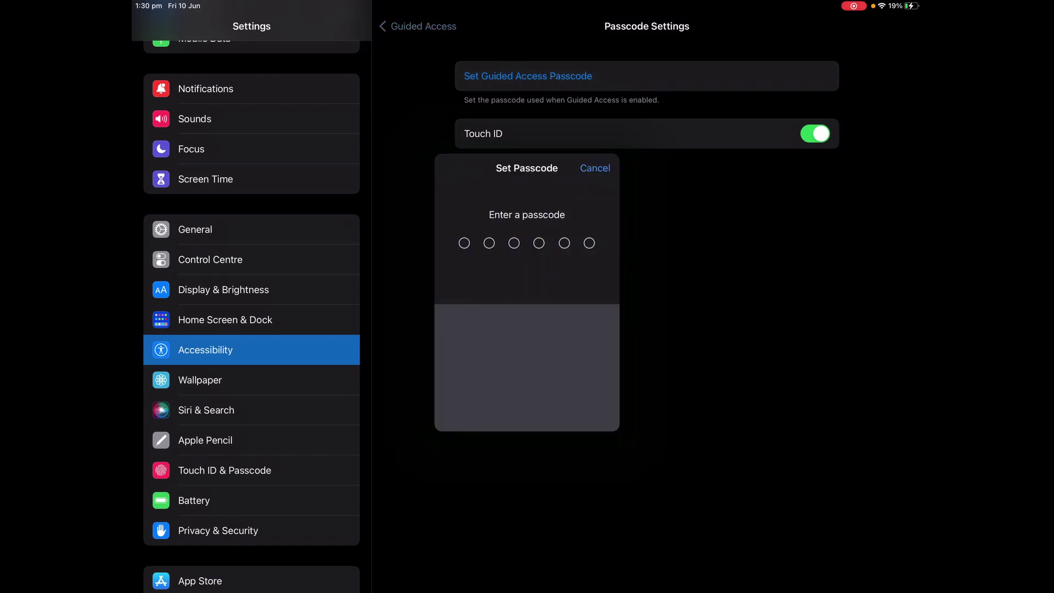
{"action": "key", "text": "Escape"}
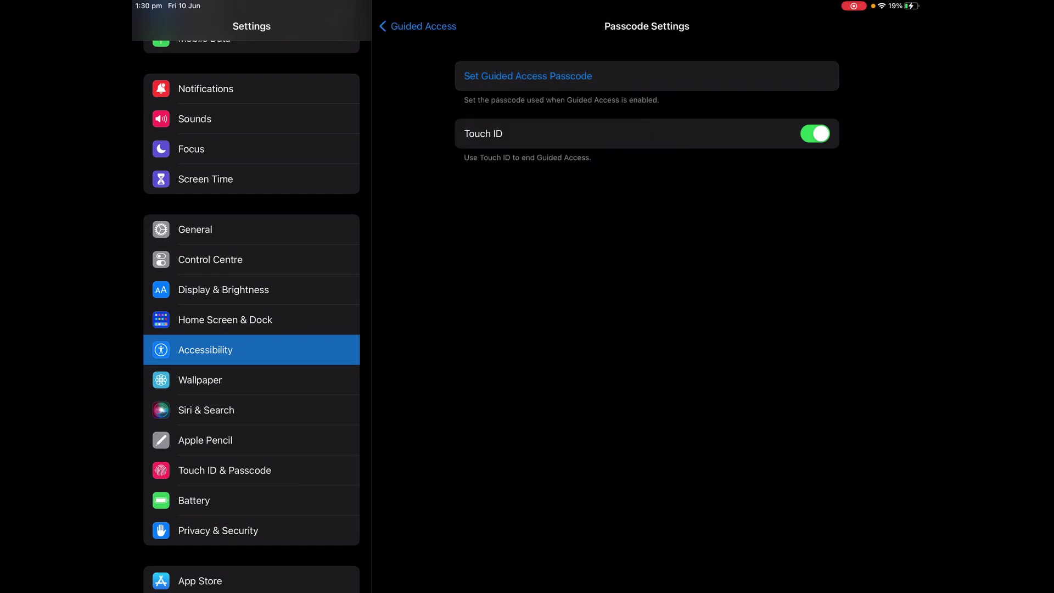
{"action": "left_click", "coordinate": [420, 26]}
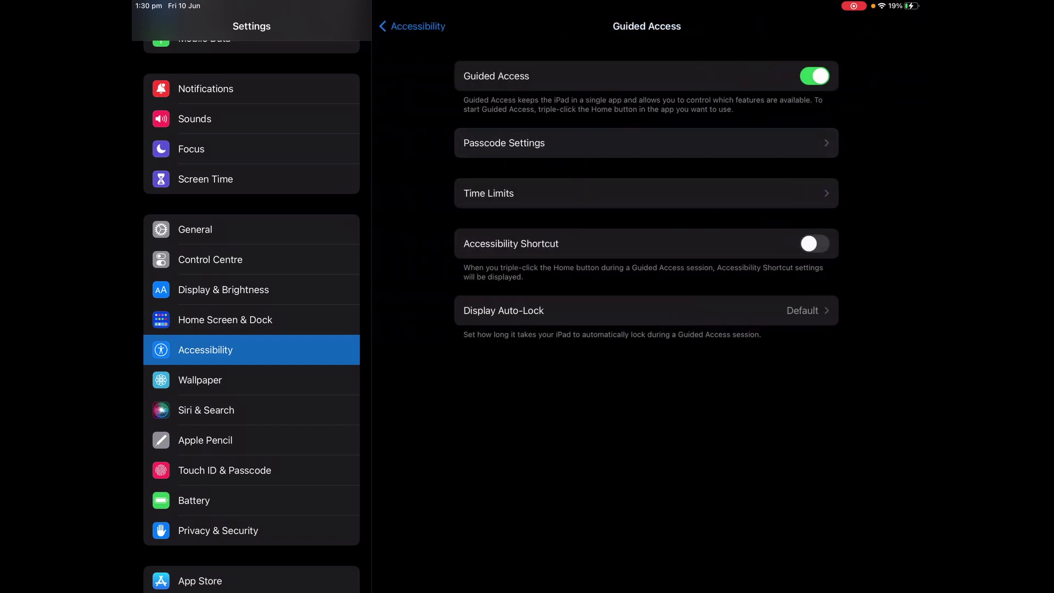
{"action": "key", "text": "super+h"}
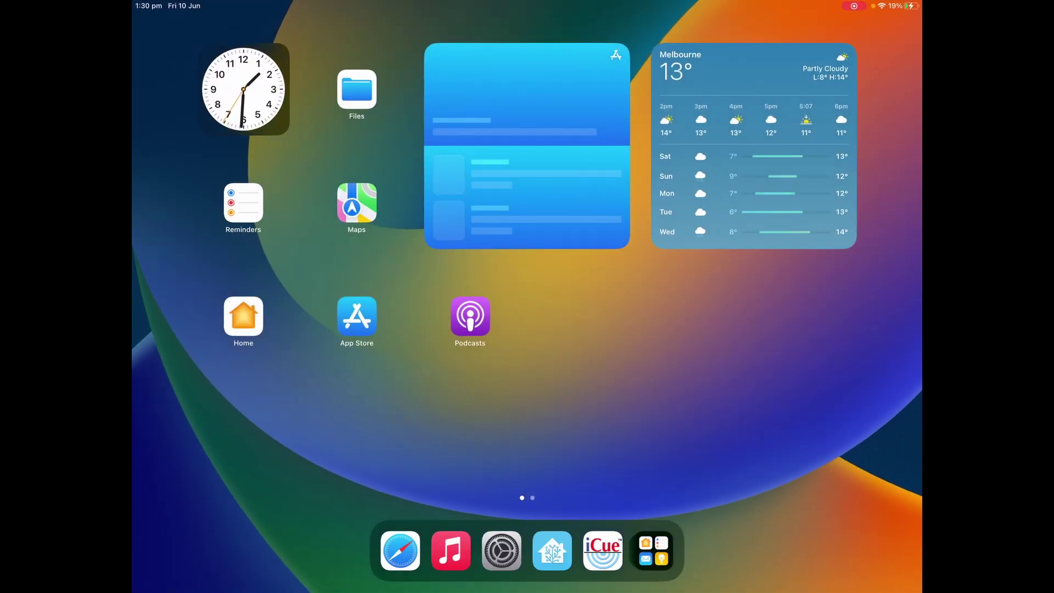
Launch Home Assistant from the dock
{"action": "left_click", "coordinate": [552, 551]}
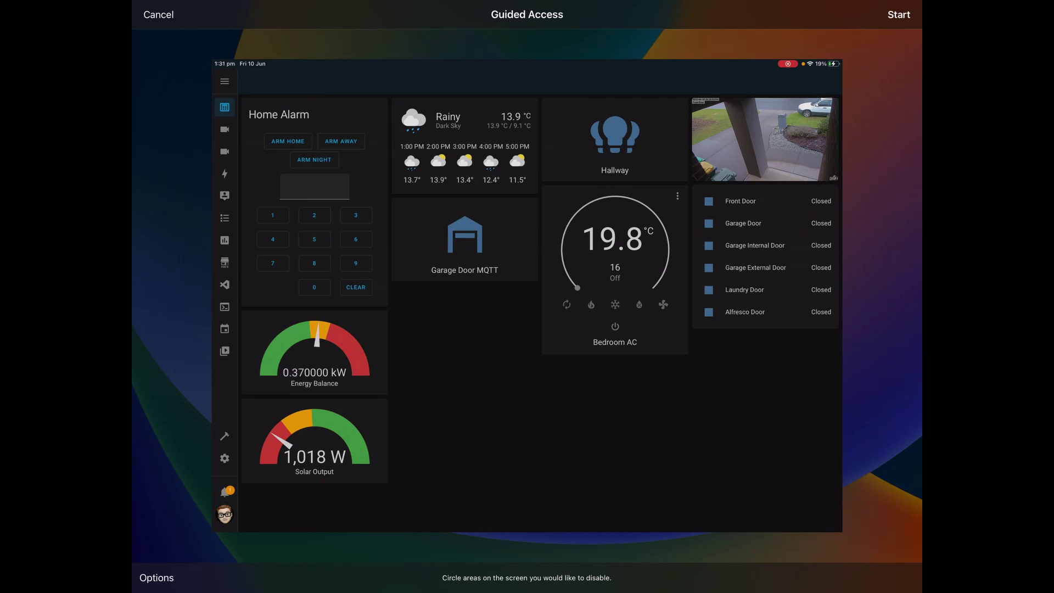
Mark the left sidebar strip as a disabled area and start the Guided Access session
{"action": "mouse_move", "coordinate": [284, 307]}
{"action": "left_mouse_down"}
{"action": "mouse_move", "coordinate": [418, 325]}
{"action": "mouse_move", "coordinate": [459, 223]}
{"action": "left_mouse_up"}
{"action": "mouse_move", "coordinate": [256, 304]}
{"action": "left_mouse_down"}
{"action": "mouse_move", "coordinate": [291, 308]}
{"action": "mouse_move", "coordinate": [211, 532]}
{"action": "left_mouse_up"}
{"action": "left_click_drag", "start_coordinate": [456, 531], "coordinate": [237, 532]}
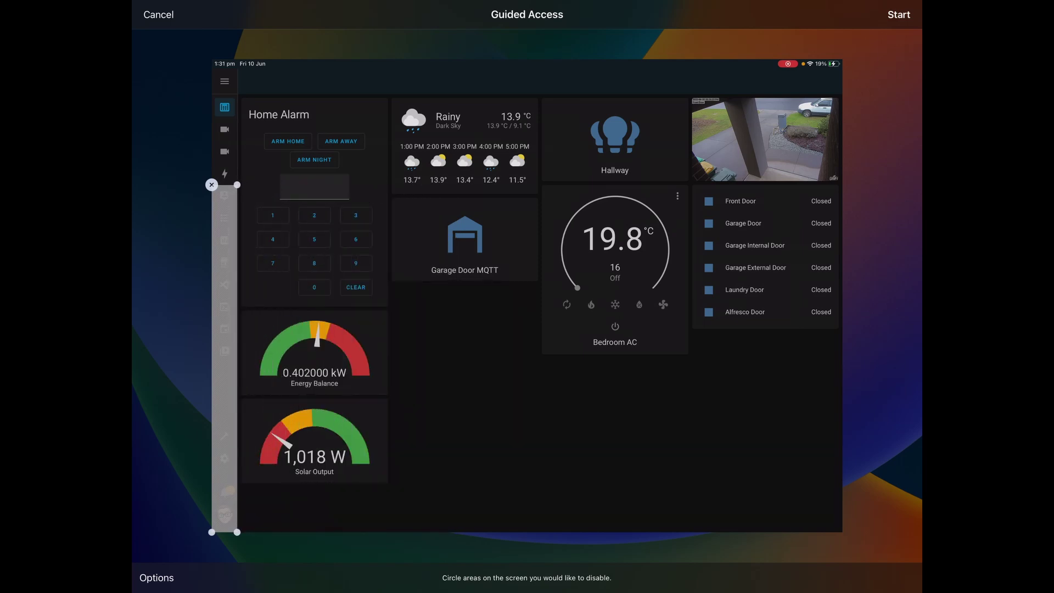
{"action": "left_click_drag", "start_coordinate": [238, 185], "coordinate": [240, 66]}
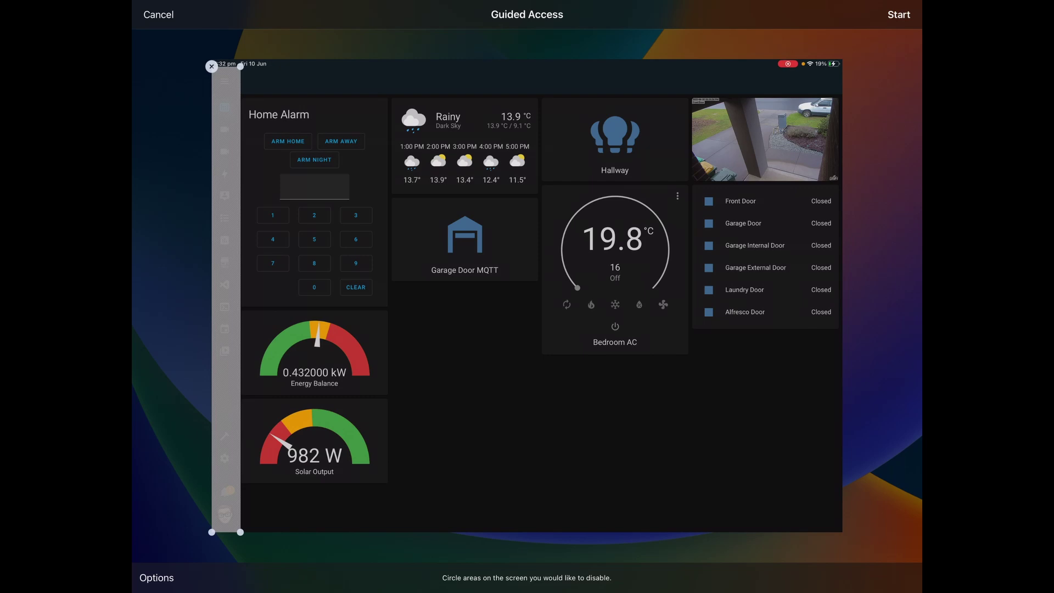
{"action": "left_click", "coordinate": [899, 15]}
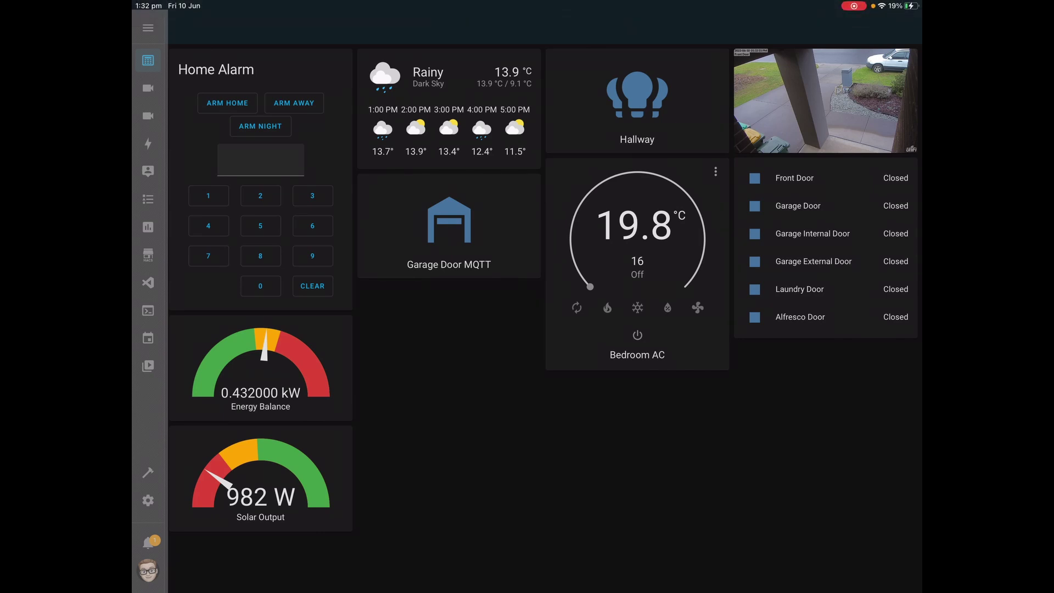
End the Guided Access session and reopen Home Assistant from the dock
{"action": "key", "text": "Home"}
{"action": "key", "text": "Home"}
{"action": "key", "text": "Home"}
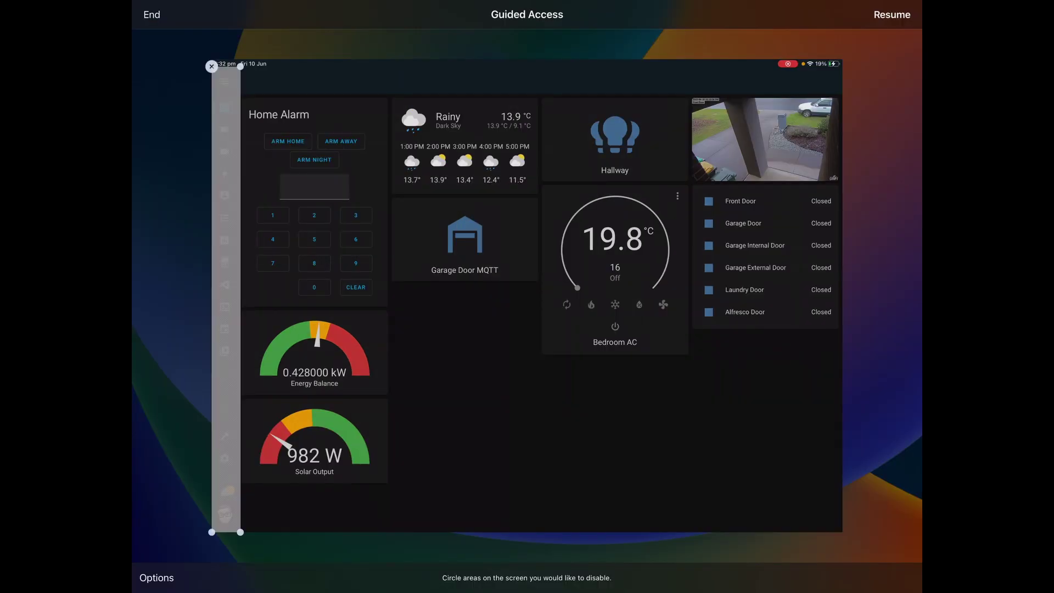
{"action": "left_click", "coordinate": [151, 14]}
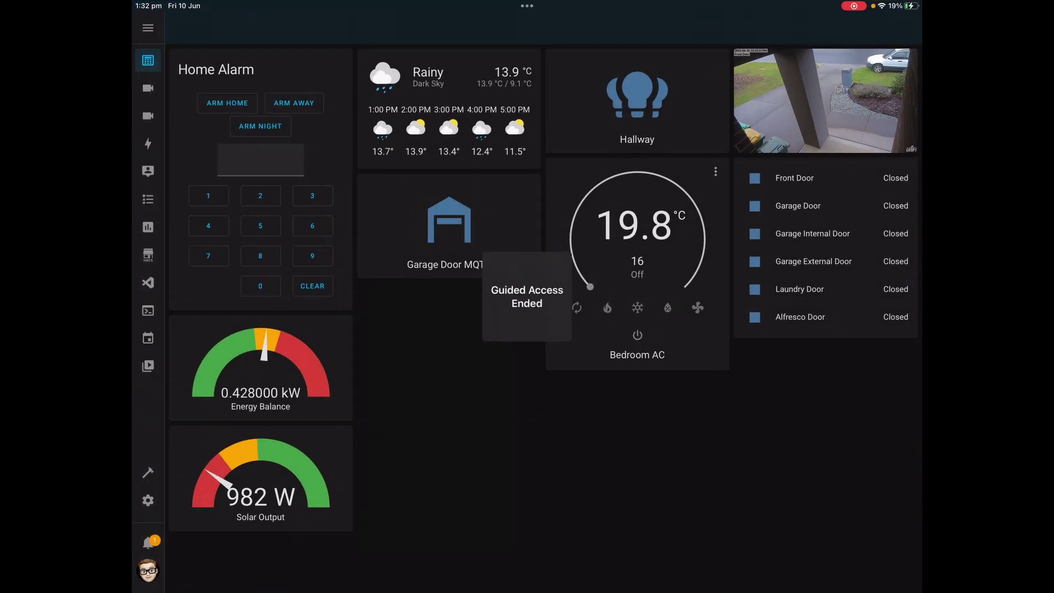
{"action": "key", "text": "super+h"}
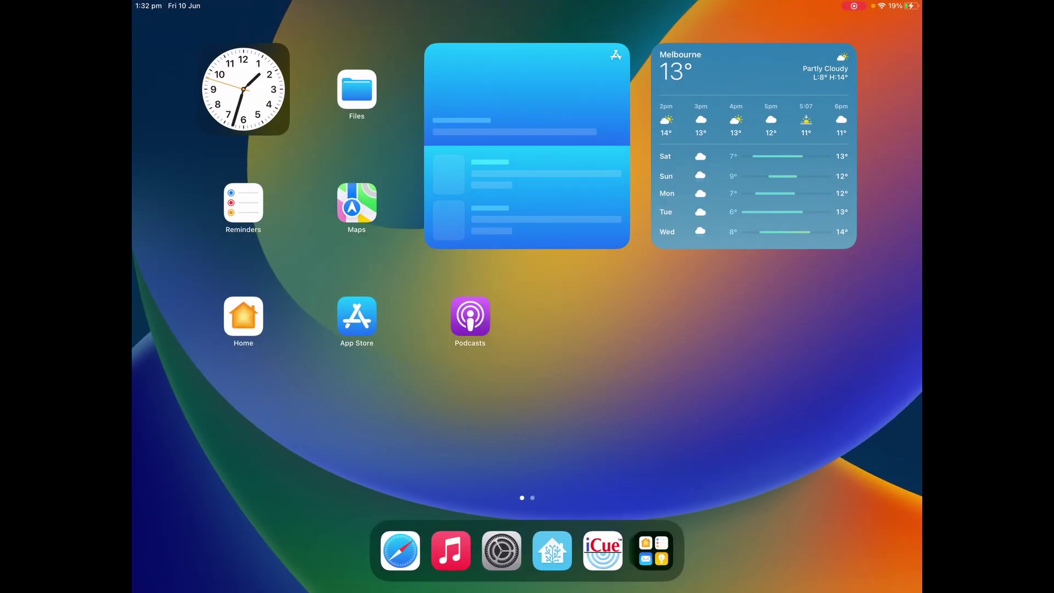
{"action": "left_click", "coordinate": [552, 550]}
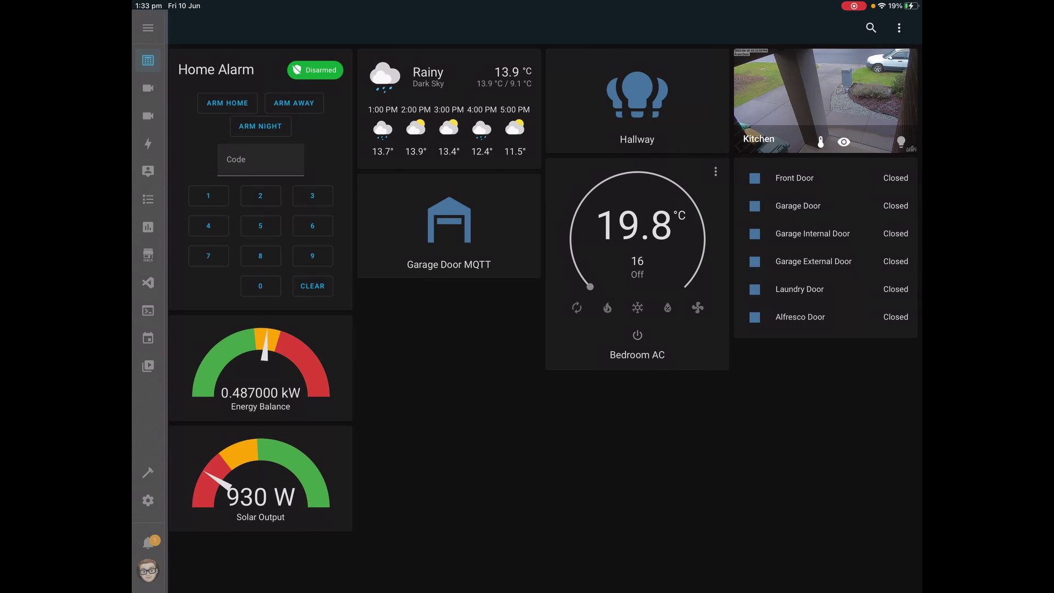
{"action": "left_click", "coordinate": [636, 99]}
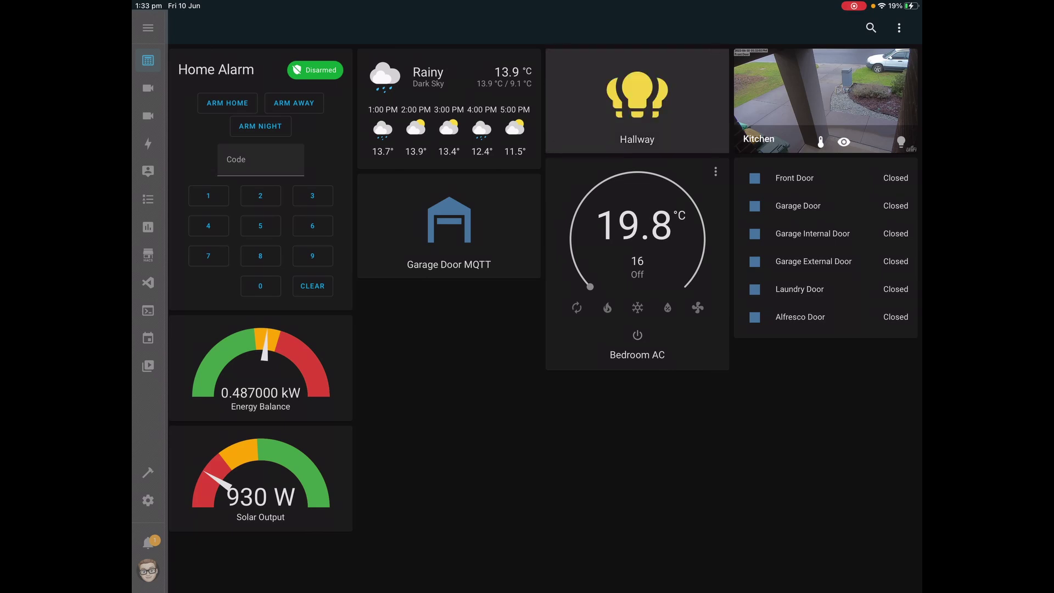
{"action": "left_click", "coordinate": [637, 99]}
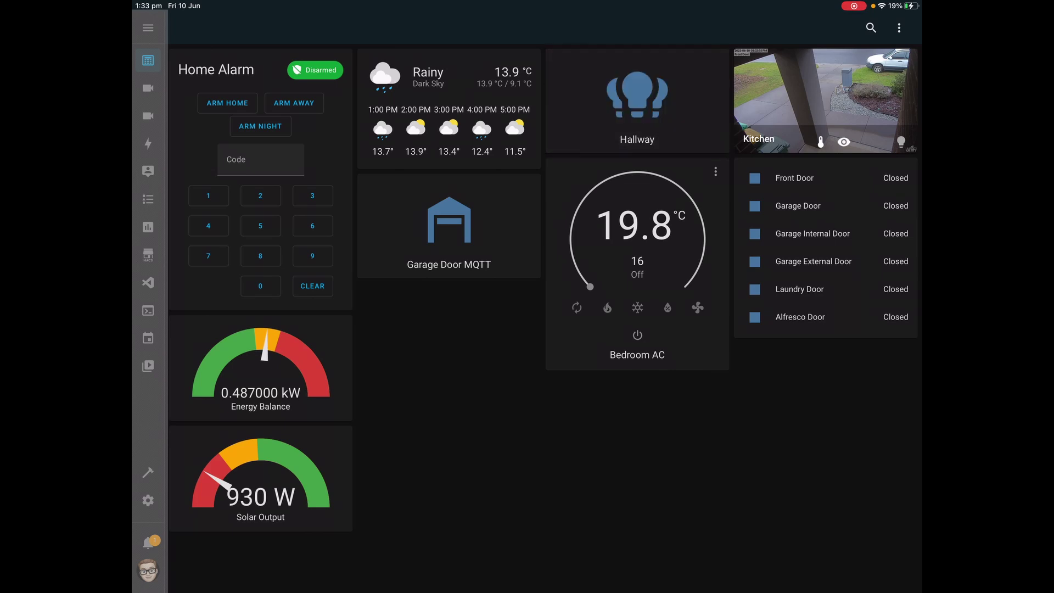